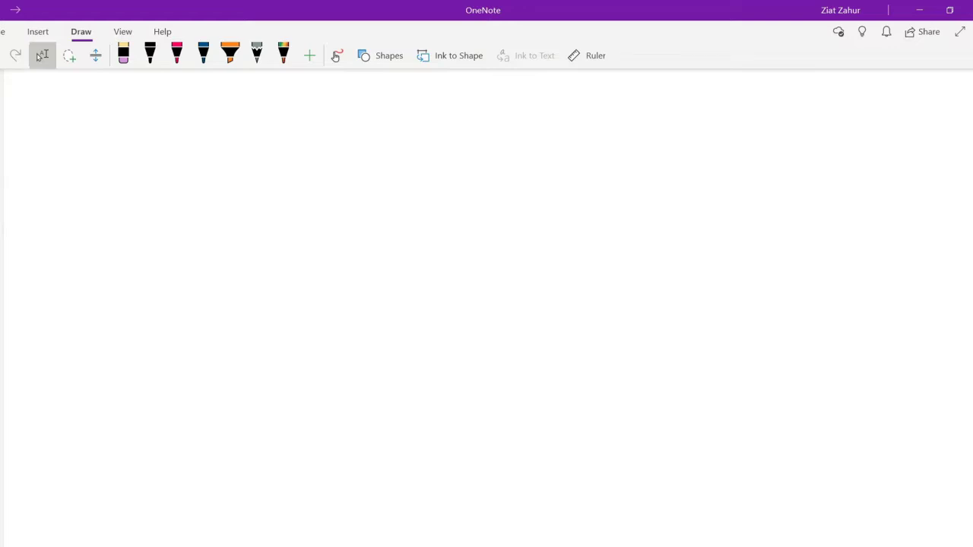
Handwrite 'Challenge #1' in black ink near the page top and underline it
click(150, 54)
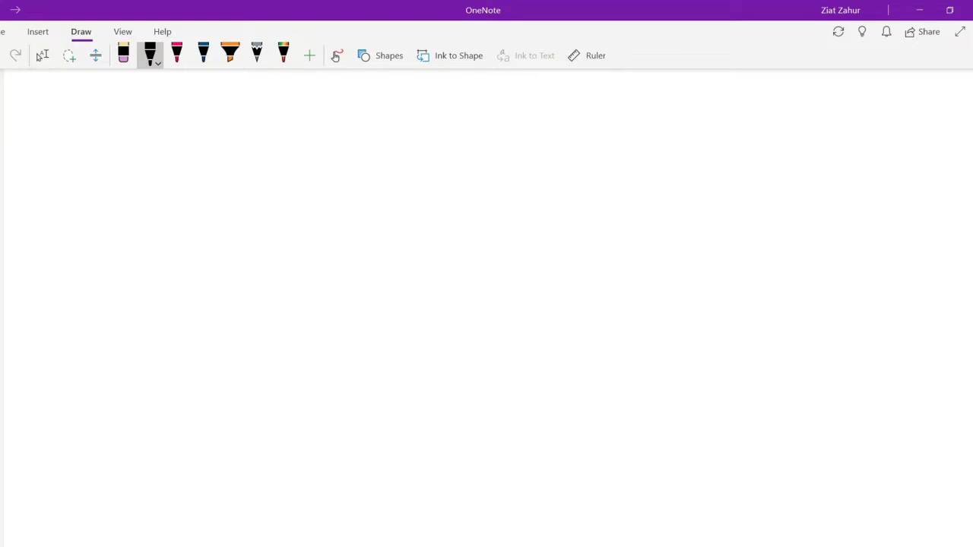
mouse_move(177, 114)
mouse_down()
mouse_move(149, 148)
mouse_move(183, 154)
mouse_up()
mouse_move(204, 108)
mouse_down()
mouse_move(201, 147)
mouse_move(228, 141)
mouse_up()
mouse_move(232, 105)
mouse_down()
mouse_move(244, 131)
mouse_move(381, 98)
mouse_move(432, 128)
mouse_up()
drag(423, 108, 444, 105)
drag(410, 122, 432, 118)
mouse_move(466, 90)
mouse_down()
mouse_move(460, 123)
mouse_move(474, 118)
mouse_up()
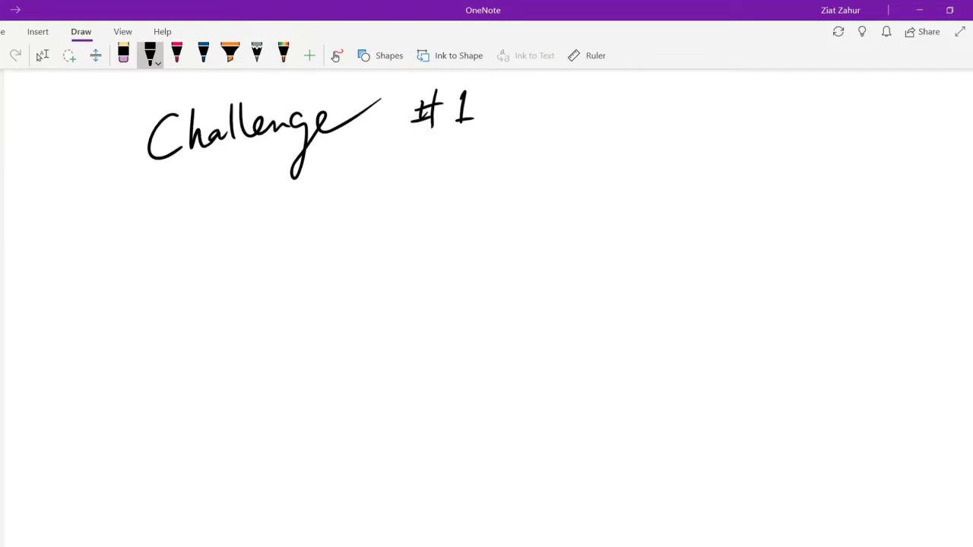
drag(156, 175, 557, 162)
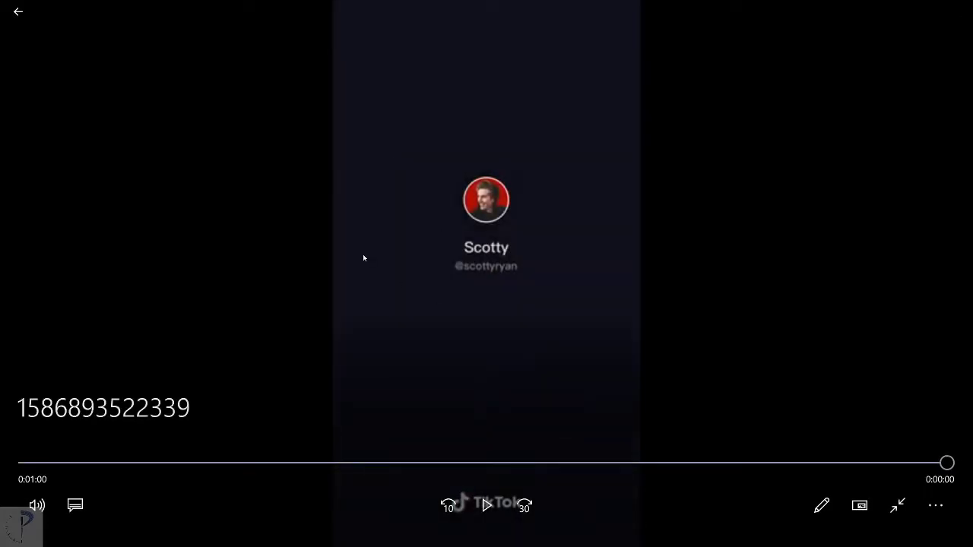
Take the finished TikTok clip out of full screen
key(Escape)
Close the video player and draw a circled 1 below the heading
click(825, 62)
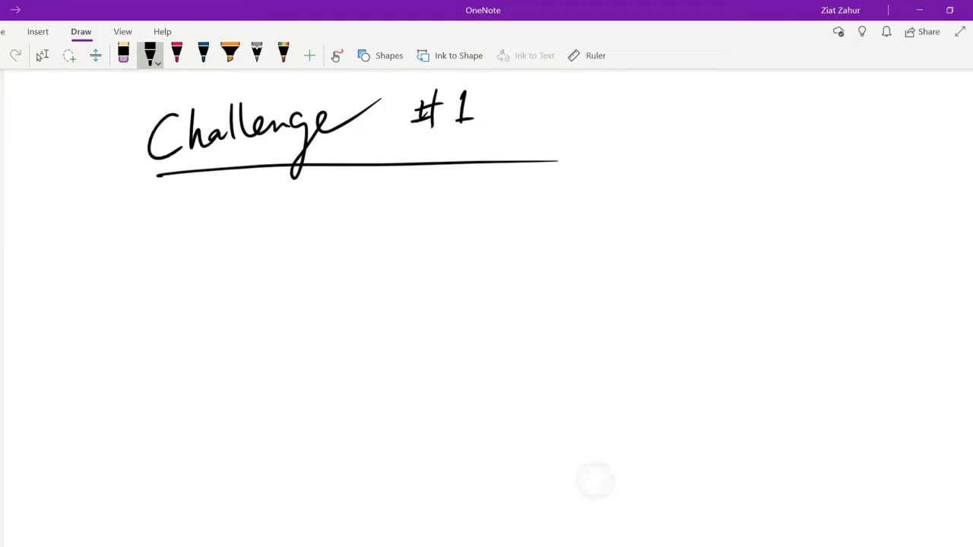
mouse_move(272, 241)
mouse_down()
mouse_move(256, 268)
mouse_move(268, 234)
mouse_up()
drag(265, 227, 262, 274)
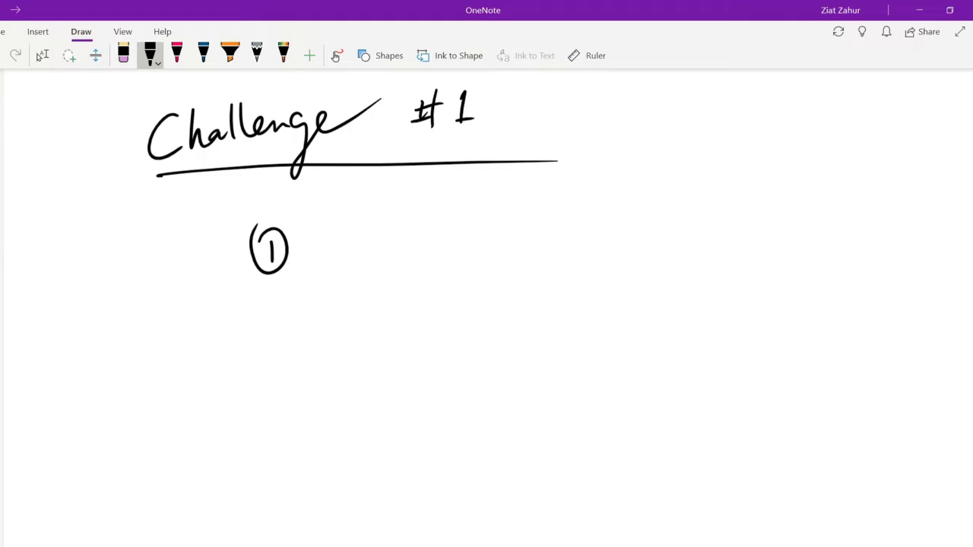
Handwrite 'Bounces are worth extra credit' beside the circled 1
drag(320, 237, 320, 263)
drag(318, 233, 327, 264)
drag(351, 250, 389, 258)
mouse_move(406, 247)
mouse_down()
mouse_move(399, 258)
mouse_move(417, 255)
mouse_up()
drag(426, 247, 418, 258)
mouse_move(479, 245)
mouse_down()
mouse_move(481, 257)
mouse_move(495, 247)
mouse_up()
mouse_move(503, 251)
mouse_down()
mouse_move(512, 254)
mouse_move(479, 257)
mouse_up()
drag(552, 240, 573, 251)
mouse_move(579, 242)
mouse_down()
mouse_move(582, 250)
mouse_move(595, 240)
mouse_up()
mouse_move(599, 227)
mouse_down()
mouse_move(602, 251)
mouse_move(607, 236)
mouse_up()
mouse_move(610, 228)
mouse_down()
mouse_move(629, 245)
mouse_move(673, 243)
mouse_up()
mouse_move(676, 233)
mouse_down()
mouse_move(684, 245)
mouse_move(675, 243)
mouse_up()
mouse_move(700, 220)
mouse_down()
mouse_move(701, 242)
mouse_move(705, 230)
mouse_up()
drag(708, 245, 791, 233)
drag(793, 237, 805, 242)
drag(814, 206, 818, 242)
drag(827, 229, 835, 243)
drag(829, 234, 845, 230)
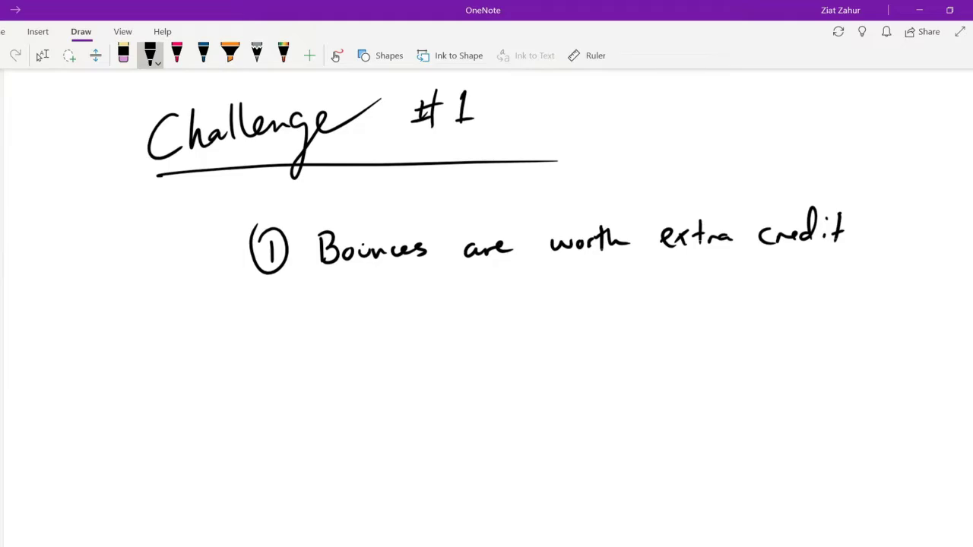
Add the bracketed note '(Beyond the first bounce.)' on the line below
mouse_move(394, 271)
mouse_down()
mouse_move(390, 304)
mouse_move(405, 301)
mouse_up()
drag(405, 278, 409, 304)
drag(433, 290, 436, 303)
mouse_move(441, 292)
mouse_down()
mouse_move(444, 317)
mouse_move(456, 301)
mouse_up()
drag(465, 292, 481, 298)
drag(495, 269, 494, 300)
mouse_move(528, 272)
mouse_down()
mouse_move(525, 300)
mouse_move(541, 279)
mouse_up()
drag(538, 275, 559, 296)
drag(598, 270, 587, 305)
drag(591, 294, 609, 301)
drag(614, 301, 630, 298)
drag(626, 290, 693, 298)
mouse_move(701, 288)
mouse_down()
mouse_move(709, 298)
mouse_move(752, 294)
mouse_up()
drag(756, 288, 763, 291)
drag(776, 288, 795, 295)
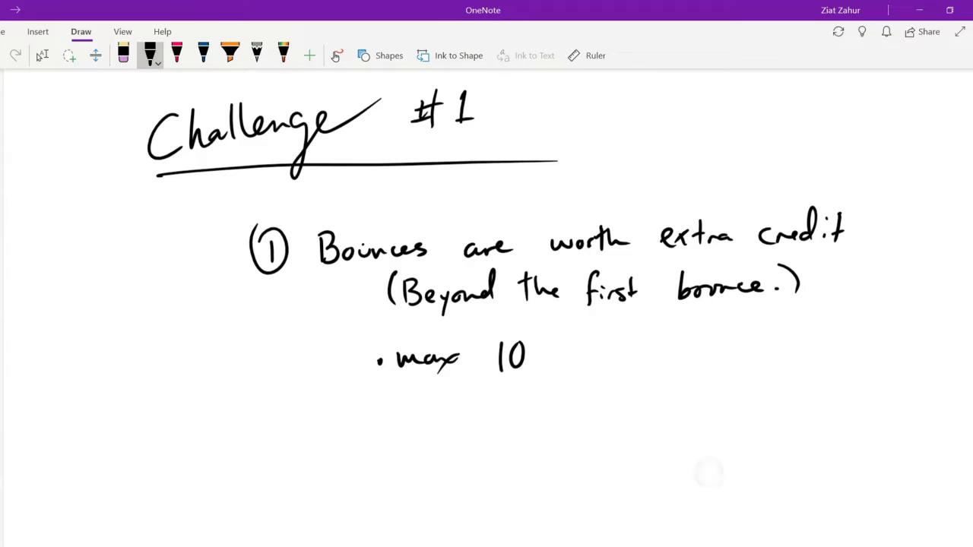
Write 'Test pts.' after 'max 10' in black ink
mouse_move(545, 345)
mouse_down()
mouse_move(566, 366)
mouse_move(596, 370)
mouse_move(601, 356)
mouse_move(643, 366)
mouse_up()
drag(659, 339, 661, 363)
mouse_move(654, 351)
mouse_down()
mouse_move(667, 350)
mouse_move(670, 369)
mouse_up()
click(690, 367)
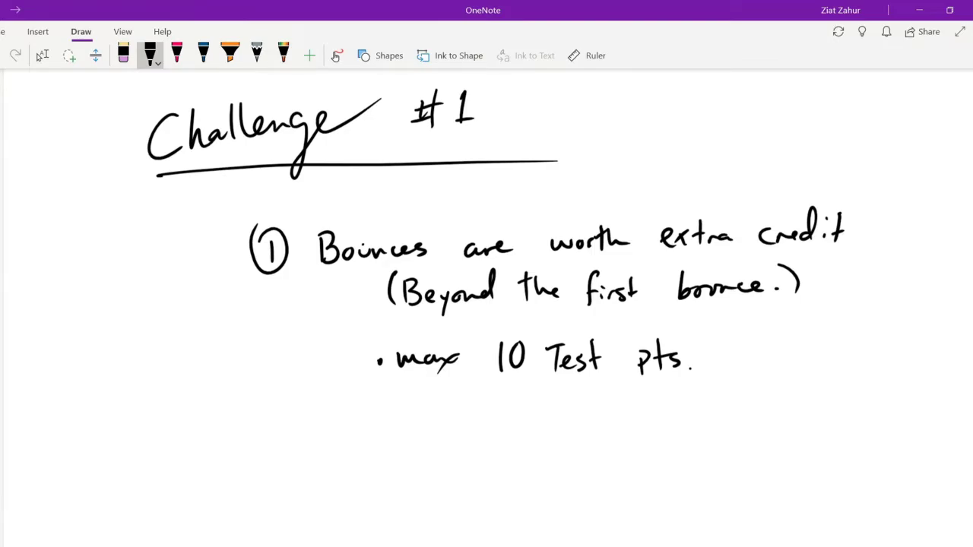
scroll(486, 304, down, 1)
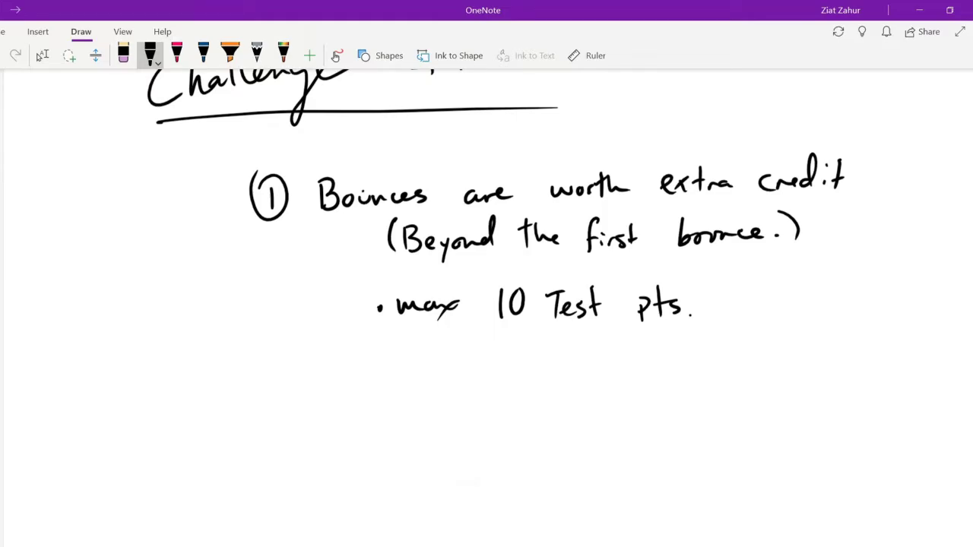
Draw a circled 2 and write 'logger pro' beside it
mouse_move(273, 371)
mouse_down()
mouse_move(289, 392)
mouse_move(283, 363)
mouse_up()
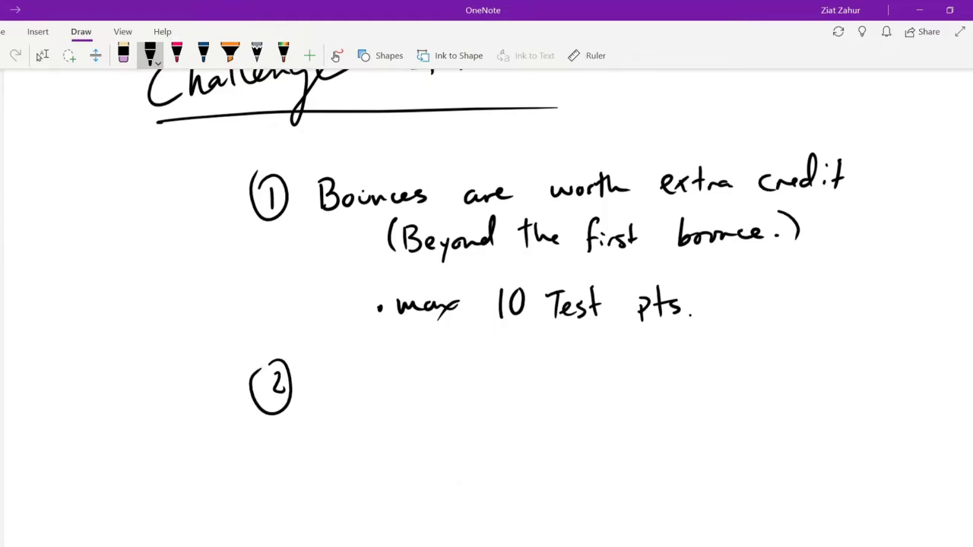
mouse_move(349, 359)
mouse_down()
mouse_move(368, 389)
mouse_move(379, 383)
mouse_move(372, 433)
mouse_up()
mouse_move(411, 385)
mouse_down()
mouse_move(397, 427)
mouse_move(439, 385)
mouse_move(471, 412)
mouse_up()
drag(477, 380, 498, 386)
drag(511, 384, 513, 386)
Finish point 2 with the words 'vid analysis'
mouse_move(573, 377)
mouse_down()
mouse_move(591, 375)
mouse_move(598, 392)
mouse_up()
drag(622, 378, 623, 389)
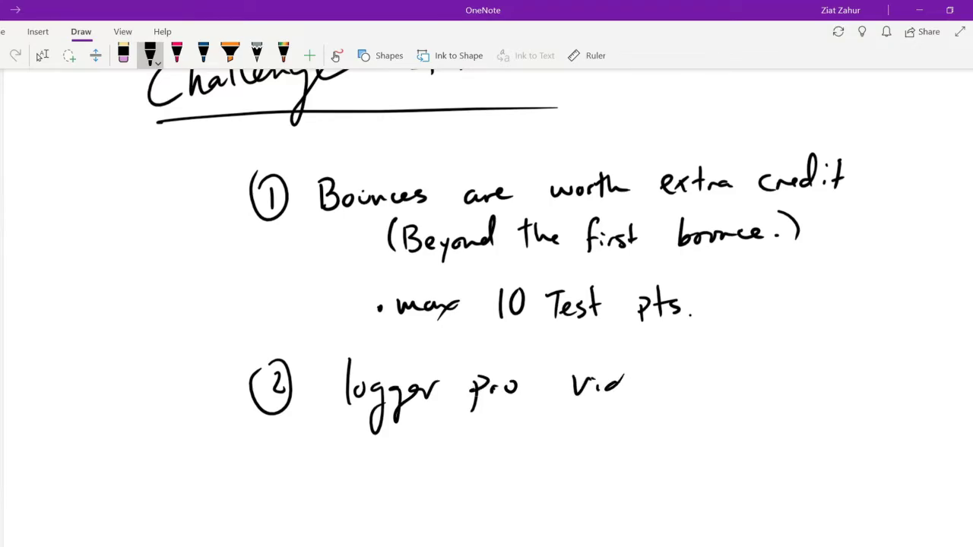
drag(625, 351, 617, 391)
drag(677, 380, 672, 393)
drag(678, 393, 719, 383)
mouse_move(725, 376)
mouse_down()
mouse_move(740, 380)
mouse_move(734, 391)
mouse_up()
mouse_move(755, 373)
mouse_down()
mouse_move(748, 386)
mouse_move(772, 384)
mouse_up()
drag(783, 370, 778, 386)
mouse_move(681, 385)
mouse_down()
mouse_move(686, 393)
mouse_move(693, 385)
mouse_up()
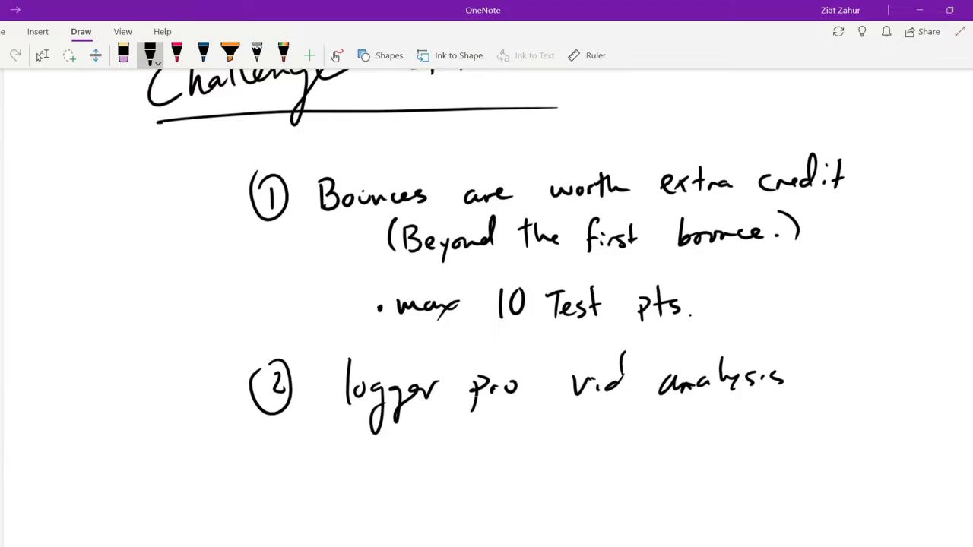
scroll(486, 304, down, 2)
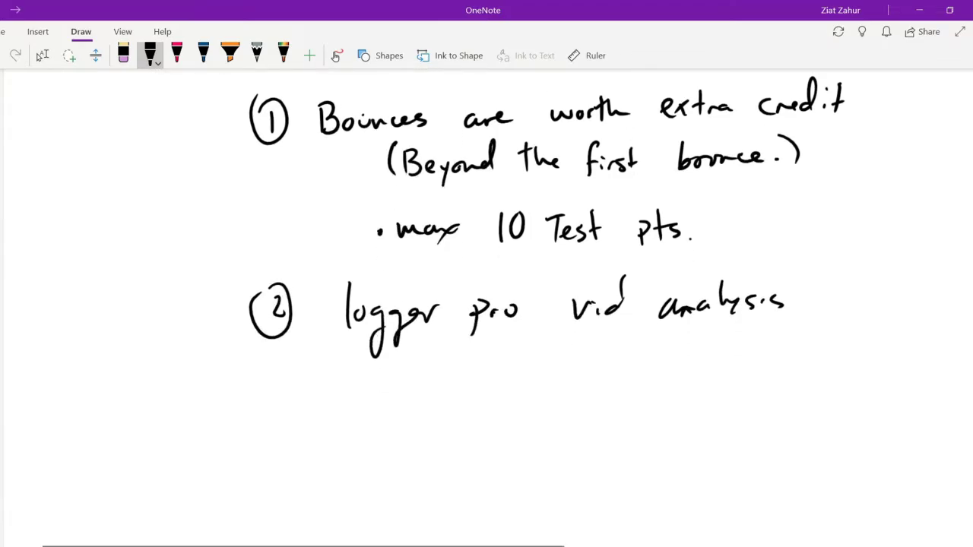
click(42, 56)
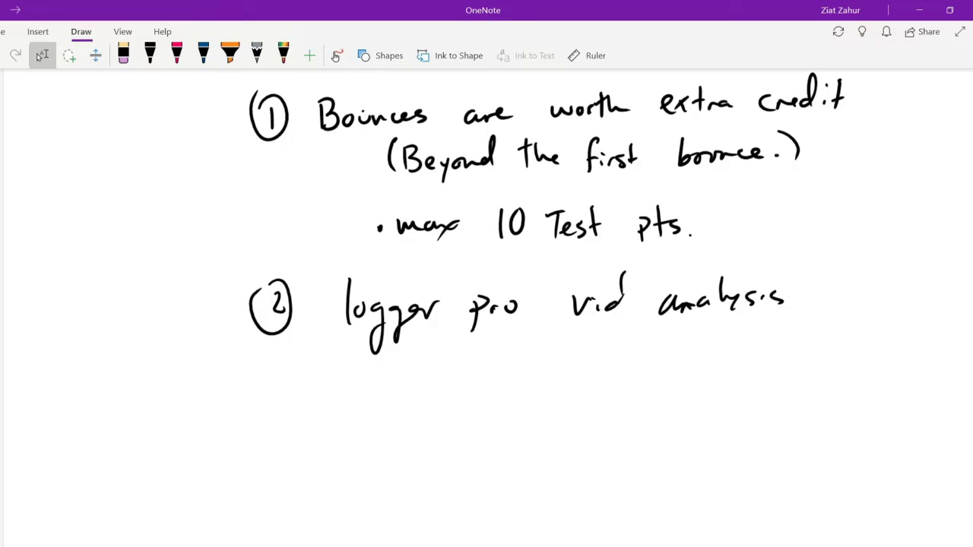
click(149, 53)
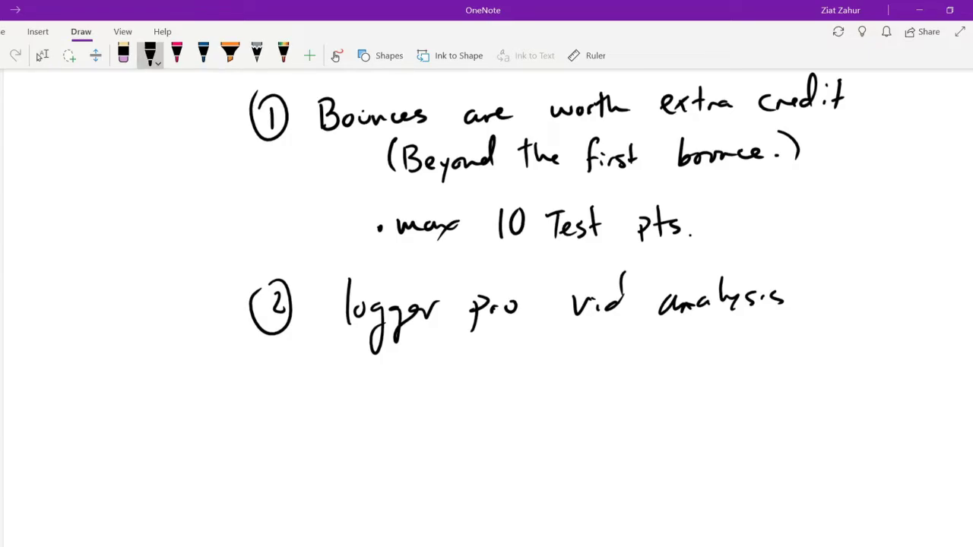
Handwrite 'Initial Bounce' at the lower right of the page
mouse_move(756, 457)
mouse_down()
mouse_move(757, 482)
mouse_move(765, 458)
mouse_up()
drag(749, 484, 785, 481)
drag(789, 475, 798, 482)
drag(808, 475, 805, 482)
mouse_move(814, 461)
mouse_down()
mouse_move(815, 486)
mouse_move(845, 488)
mouse_up()
mouse_move(845, 465)
mouse_down()
mouse_move(844, 487)
mouse_move(909, 473)
mouse_up()
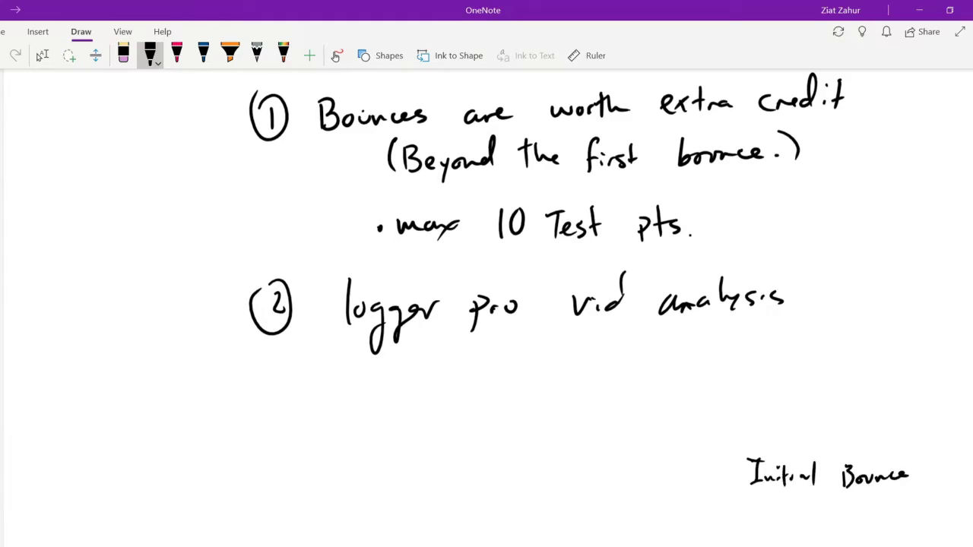
Sketch a floor line with an incoming arrow and a rebounding arrow
scroll(487, 304, down, 1)
drag(410, 467, 621, 462)
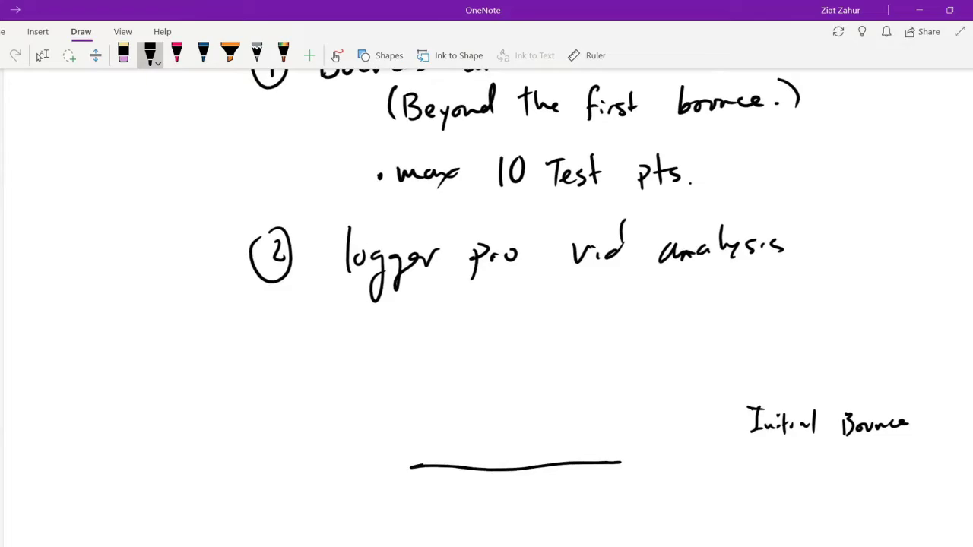
mouse_move(583, 366)
mouse_down()
mouse_move(517, 459)
mouse_move(524, 453)
mouse_move(484, 433)
mouse_move(408, 358)
mouse_up()
mouse_move(408, 374)
mouse_down()
mouse_move(406, 358)
mouse_move(427, 362)
mouse_up()
Write 'find vi, vf' and label the incoming arrow vi and outgoing arrow vf
mouse_move(636, 339)
mouse_down()
mouse_move(629, 358)
mouse_move(655, 351)
mouse_move(673, 319)
mouse_move(724, 335)
mouse_move(730, 352)
mouse_up()
drag(728, 338, 729, 340)
drag(548, 426, 559, 427)
drag(565, 428, 565, 435)
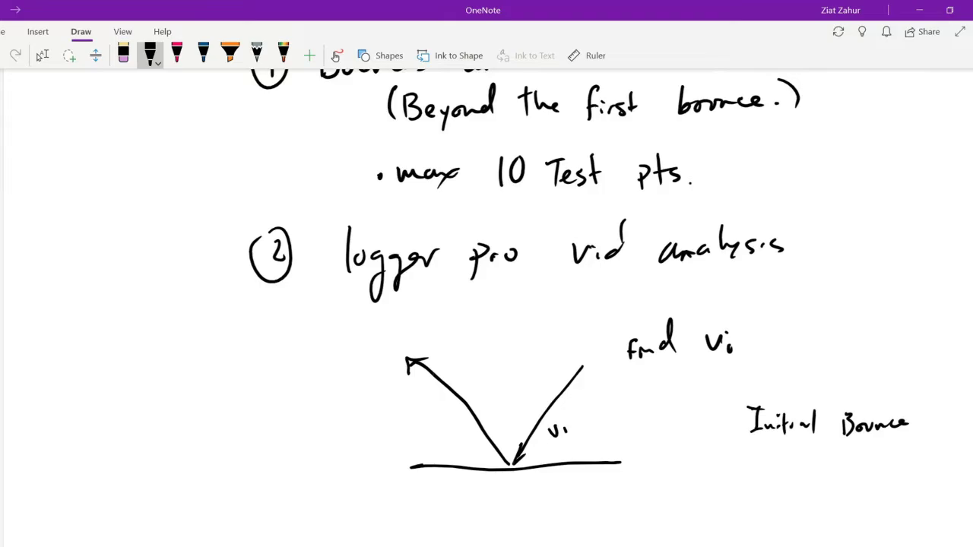
mouse_move(434, 418)
mouse_down()
mouse_move(445, 417)
mouse_move(448, 441)
mouse_up()
drag(445, 432, 453, 431)
drag(753, 349, 749, 360)
drag(790, 340, 784, 361)
drag(783, 350, 793, 348)
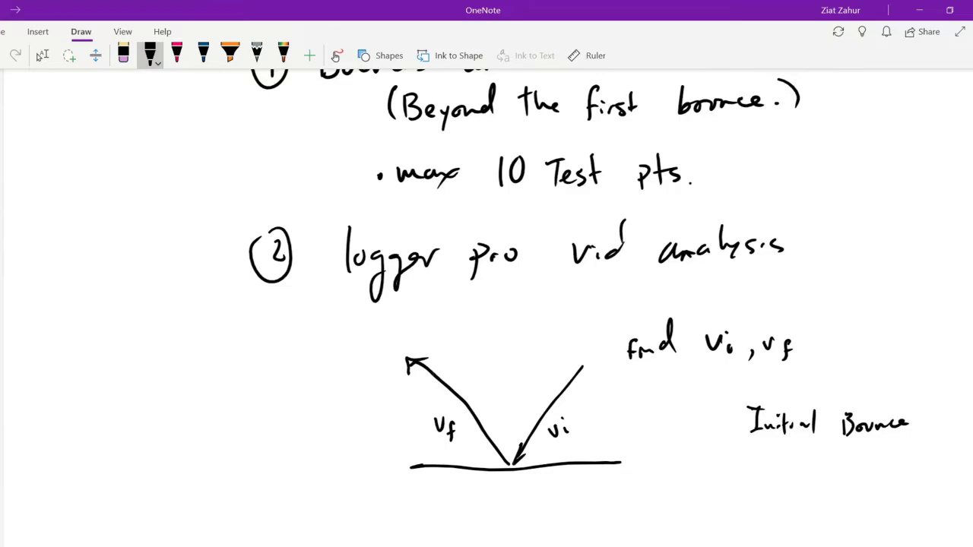
Write 'KE lost' below 'find vi, vf'
drag(701, 375, 701, 395)
mouse_move(712, 379)
mouse_down()
mouse_move(701, 389)
mouse_move(713, 396)
mouse_up()
mouse_move(716, 378)
mouse_down()
mouse_move(716, 395)
mouse_move(747, 394)
mouse_up()
drag(743, 381, 752, 382)
drag(753, 388, 755, 394)
mouse_move(773, 380)
mouse_down()
mouse_move(766, 390)
mouse_move(781, 392)
mouse_up()
drag(775, 378, 786, 377)
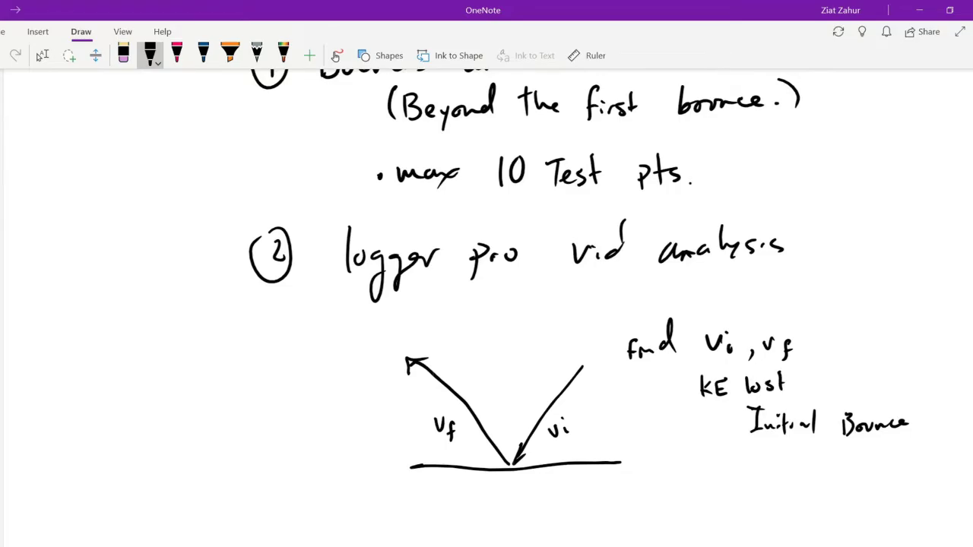
Lasso the 'Initial Bounce' ink and move it above the find notes
mouse_move(737, 407)
mouse_down()
mouse_move(883, 398)
mouse_move(927, 443)
mouse_move(756, 474)
mouse_move(741, 403)
mouse_up()
mouse_move(827, 422)
mouse_down()
mouse_move(813, 317)
mouse_move(734, 284)
mouse_move(734, 297)
mouse_up()
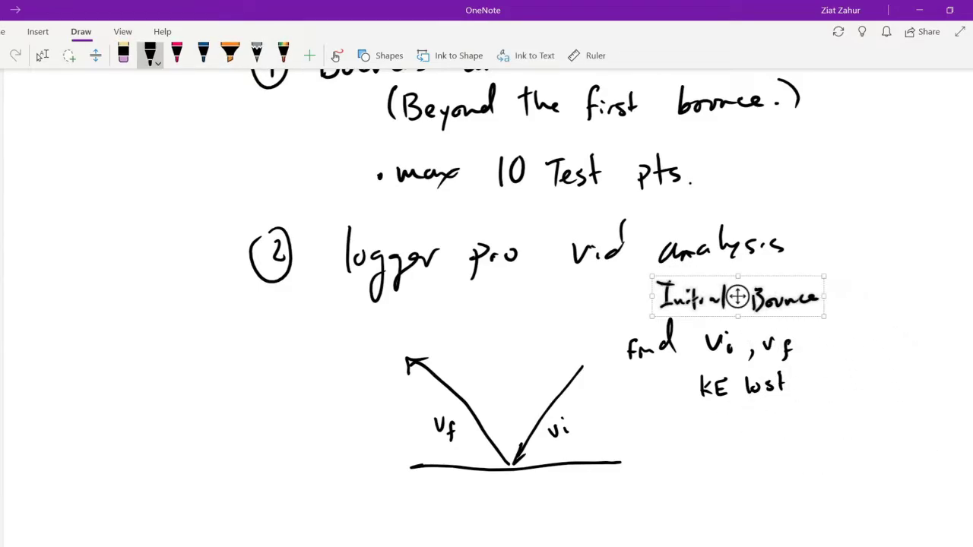
click(830, 311)
Draw a long black line beneath 'Initial Bounce'
drag(590, 318, 903, 312)
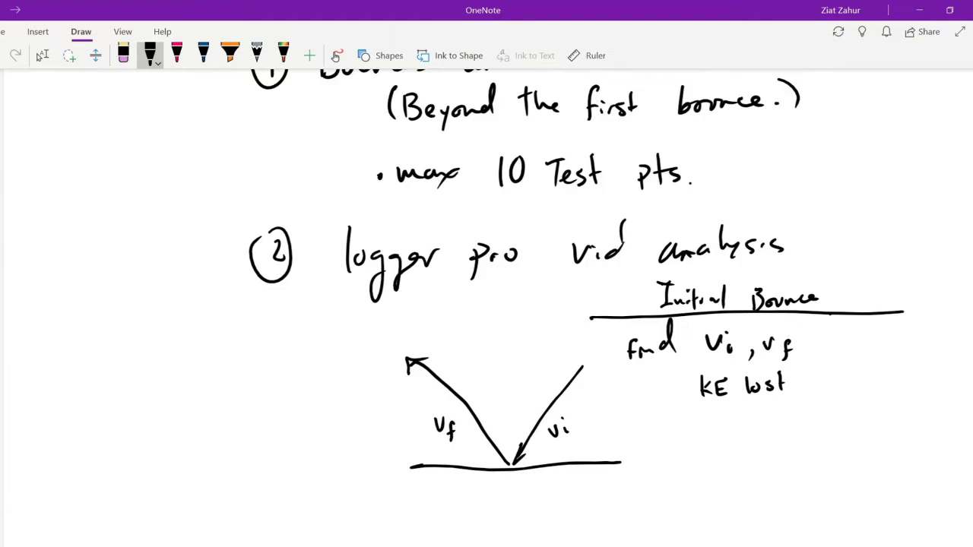
Draw a seesaw plank with a filled triangular fulcrum beneath it
scroll(532, 304, down, 4)
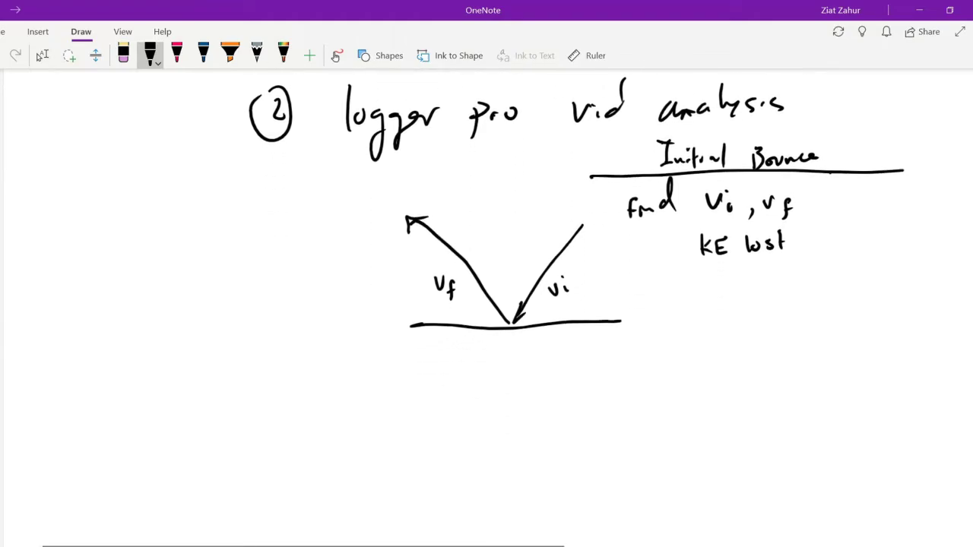
drag(679, 320, 913, 314)
mouse_move(778, 322)
mouse_down()
mouse_move(768, 348)
mouse_move(789, 348)
mouse_move(775, 330)
mouse_move(768, 343)
mouse_up()
drag(780, 327, 789, 350)
drag(778, 331, 766, 350)
drag(780, 335, 786, 350)
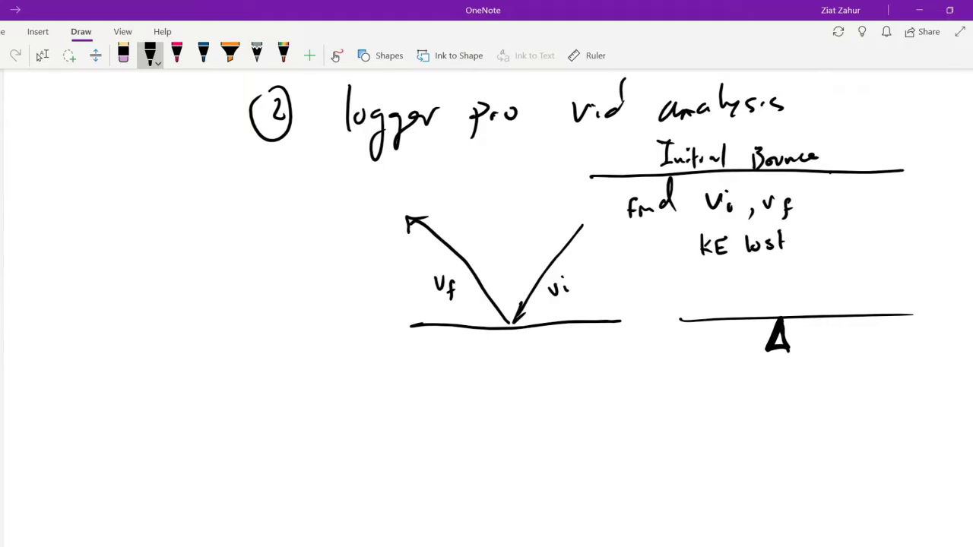
Draw a small marked box at each end of the seesaw plank
mouse_move(670, 293)
mouse_down()
mouse_move(690, 312)
mouse_move(664, 317)
mouse_up()
drag(679, 292, 688, 289)
drag(690, 298, 692, 310)
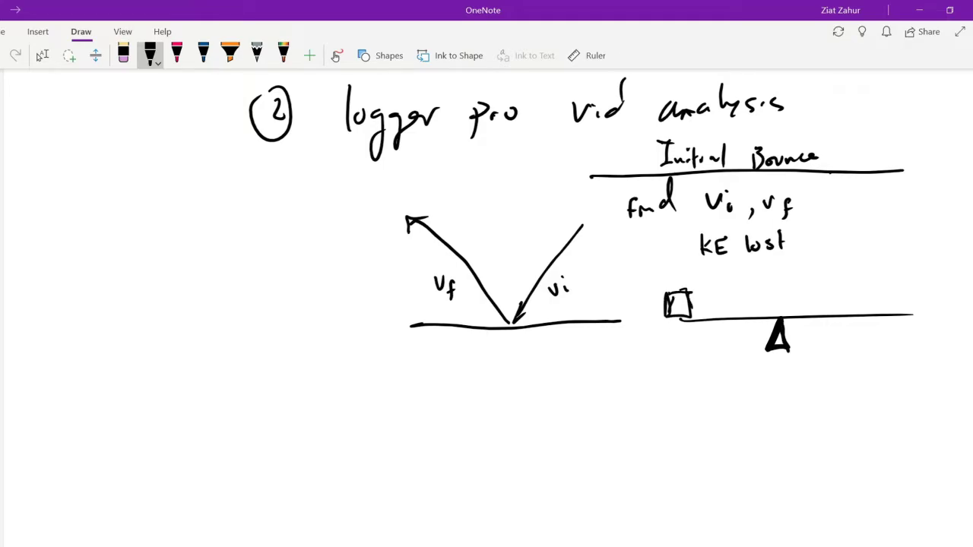
drag(887, 295, 887, 312)
mouse_move(886, 289)
mouse_down()
mouse_move(908, 287)
mouse_move(910, 315)
mouse_up()
drag(898, 286, 909, 285)
drag(887, 307, 906, 296)
mouse_move(675, 302)
mouse_down()
mouse_move(685, 313)
mouse_move(677, 314)
mouse_up()
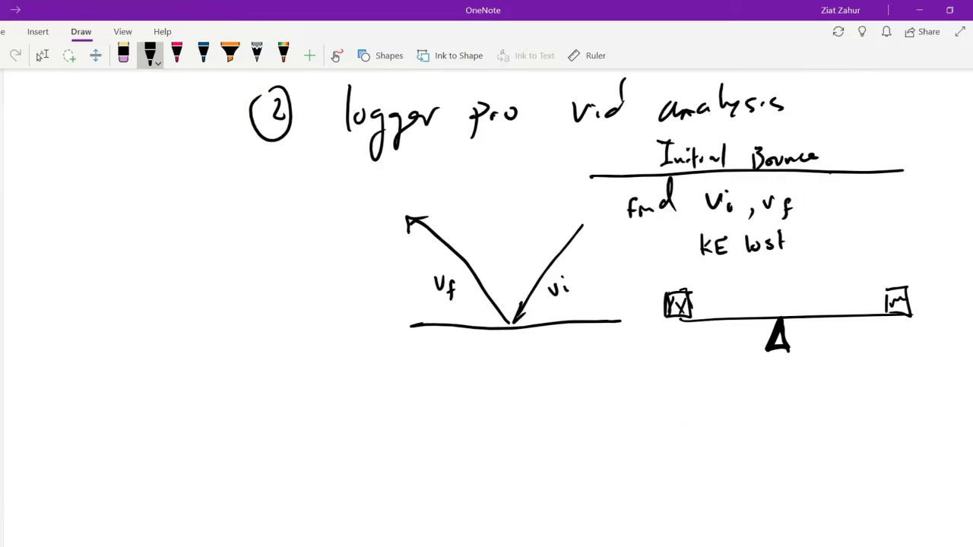
ctrl+scroll(158, 422, down, 3)
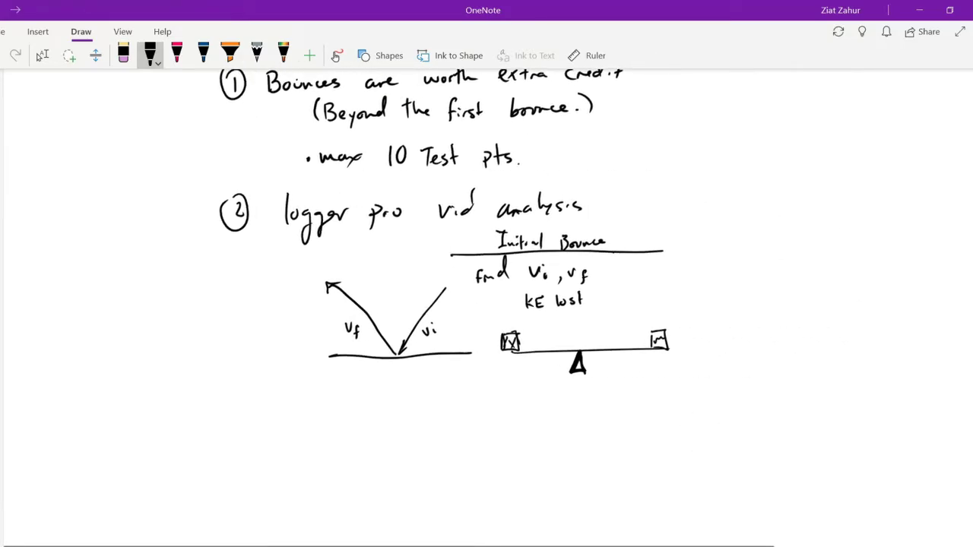
Extend the bounce diagram's ground line left and place a ball dot
click(40, 56)
click(39, 55)
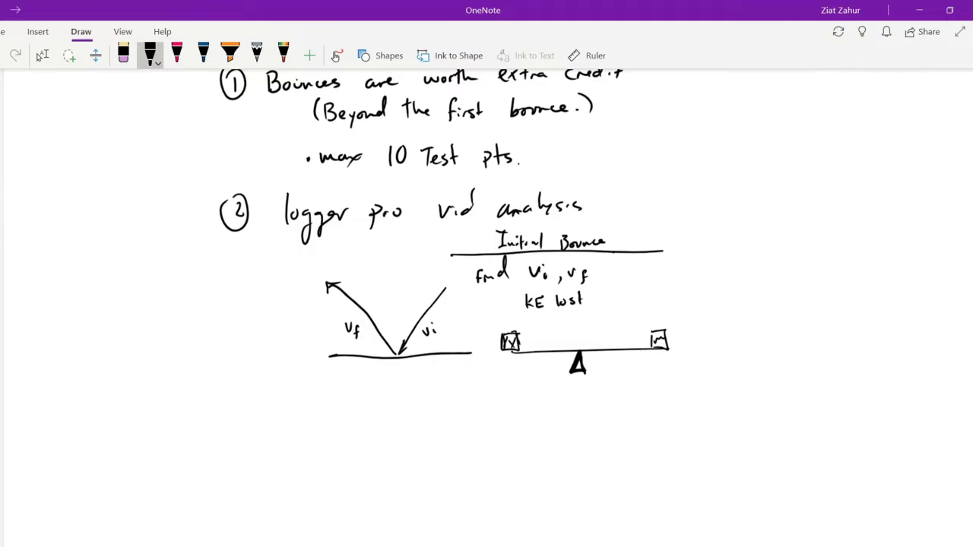
drag(364, 355, 215, 366)
click(295, 266)
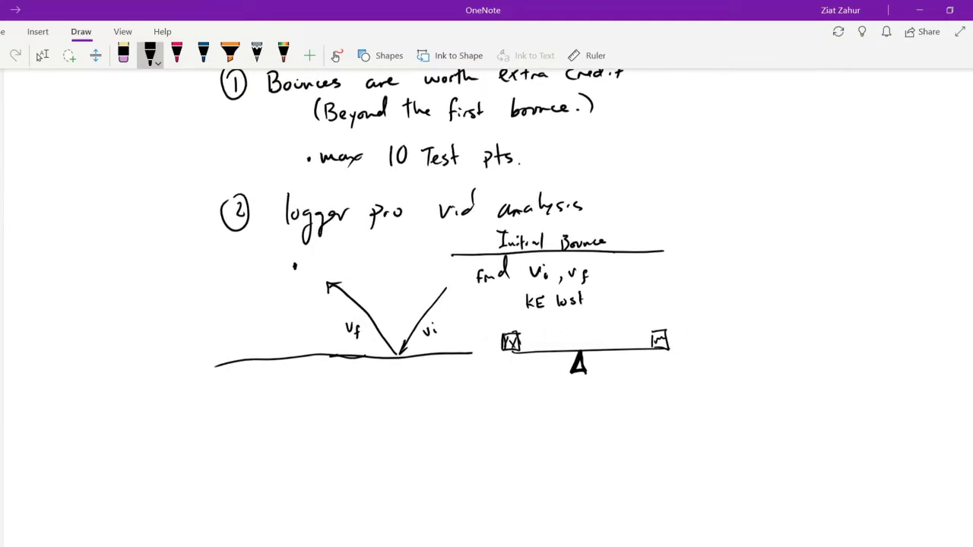
Write 'max h after bounce' and draw an upward arrow from the ball dot
drag(609, 302, 645, 301)
mouse_move(645, 294)
mouse_down()
mouse_move(672, 298)
mouse_move(696, 299)
mouse_up()
drag(703, 280, 701, 304)
mouse_move(716, 284)
mouse_down()
mouse_move(717, 303)
mouse_move(722, 292)
mouse_up()
drag(722, 298, 730, 301)
drag(731, 300, 779, 301)
drag(788, 292, 804, 299)
drag(804, 299, 824, 296)
drag(834, 291, 848, 287)
mouse_move(300, 349)
mouse_down()
mouse_move(287, 280)
mouse_move(294, 287)
mouse_up()
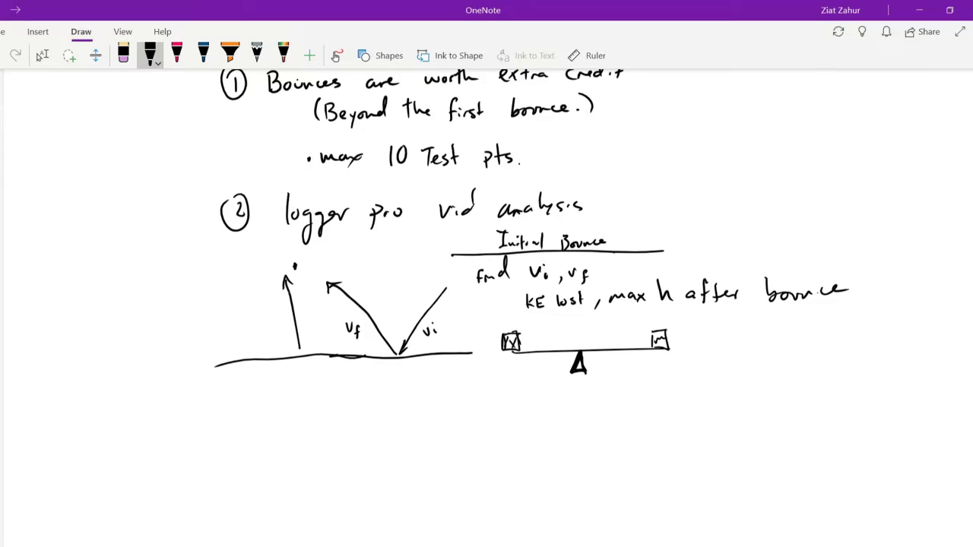
Write 'Compare PEg to KEf' below the seesaw sketch
drag(637, 390, 623, 408)
mouse_move(635, 396)
mouse_down()
mouse_move(671, 397)
mouse_move(677, 409)
mouse_move(725, 394)
mouse_move(763, 393)
mouse_move(764, 405)
mouse_move(779, 389)
mouse_up()
mouse_move(784, 379)
mouse_down()
mouse_move(783, 405)
mouse_move(794, 395)
mouse_up()
drag(807, 394, 798, 434)
mouse_move(836, 379)
mouse_down()
mouse_move(834, 409)
mouse_move(842, 391)
mouse_up()
drag(845, 394, 850, 399)
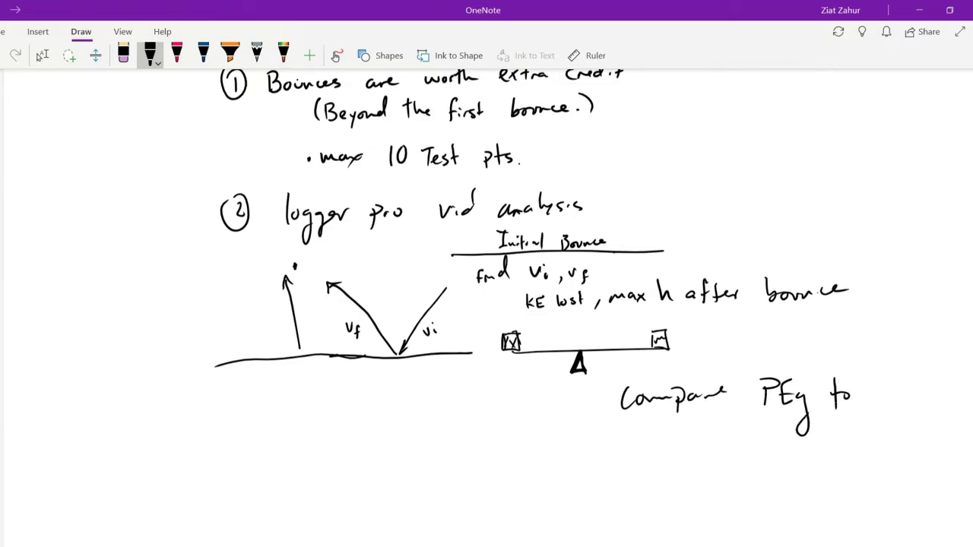
mouse_move(879, 376)
mouse_down()
mouse_move(877, 405)
mouse_move(912, 401)
mouse_move(916, 413)
mouse_up()
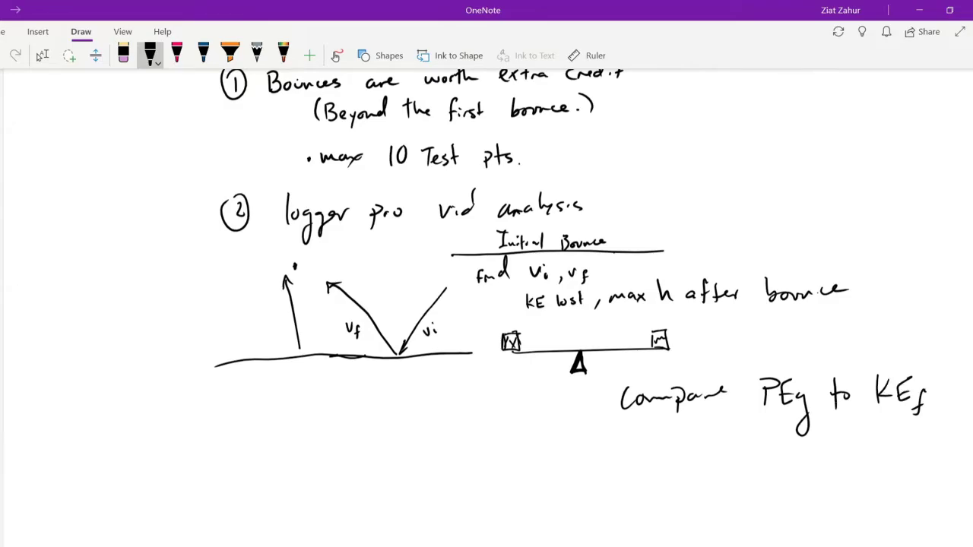
scroll(404, 350, up, 2)
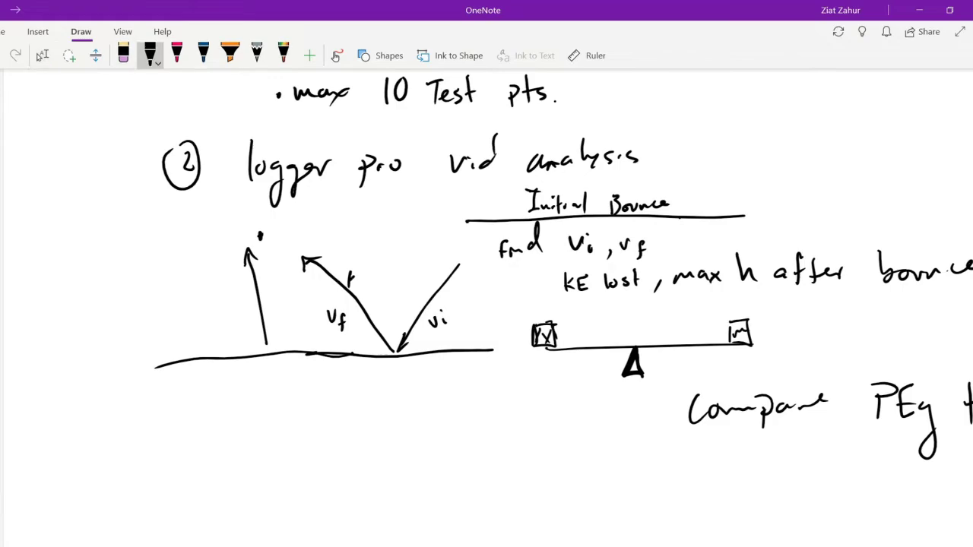
Label the V diagram's left arrow KEf and right arrow KEi in black ink
mouse_move(353, 279)
mouse_down()
mouse_move(359, 290)
mouse_move(364, 282)
mouse_up()
mouse_move(373, 284)
mouse_down()
mouse_move(418, 303)
mouse_move(423, 293)
mouse_move(424, 304)
mouse_move(439, 282)
mouse_up()
click(42, 55)
click(149, 56)
click(428, 280)
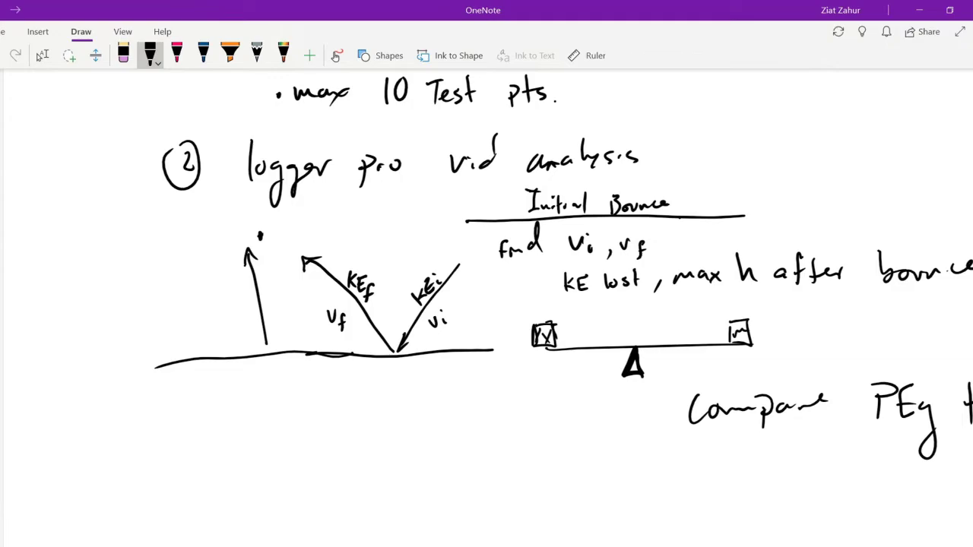
scroll(486, 304, down, 3)
click(42, 56)
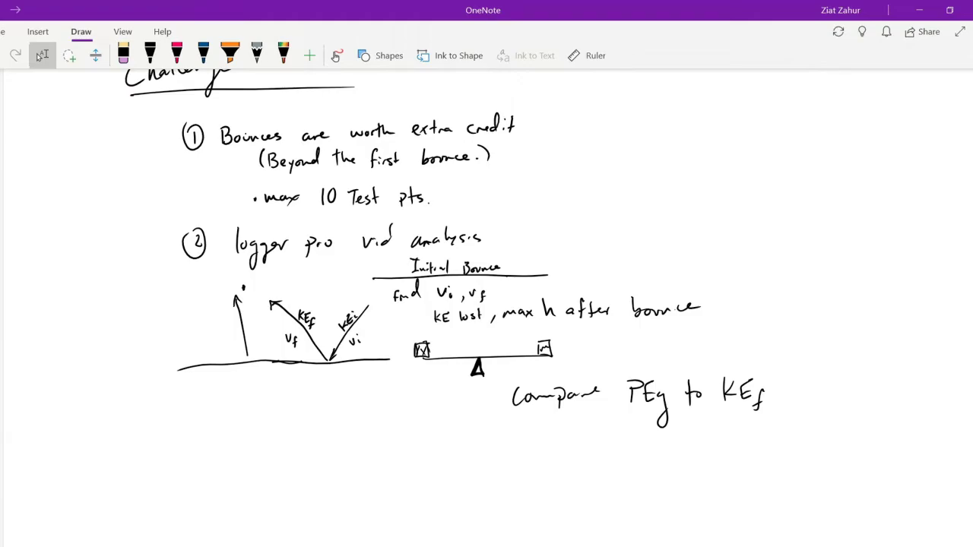
scroll(486, 304, down, 5)
Handwrite the heading 'Final Bounce' in black pen and underline it
click(150, 55)
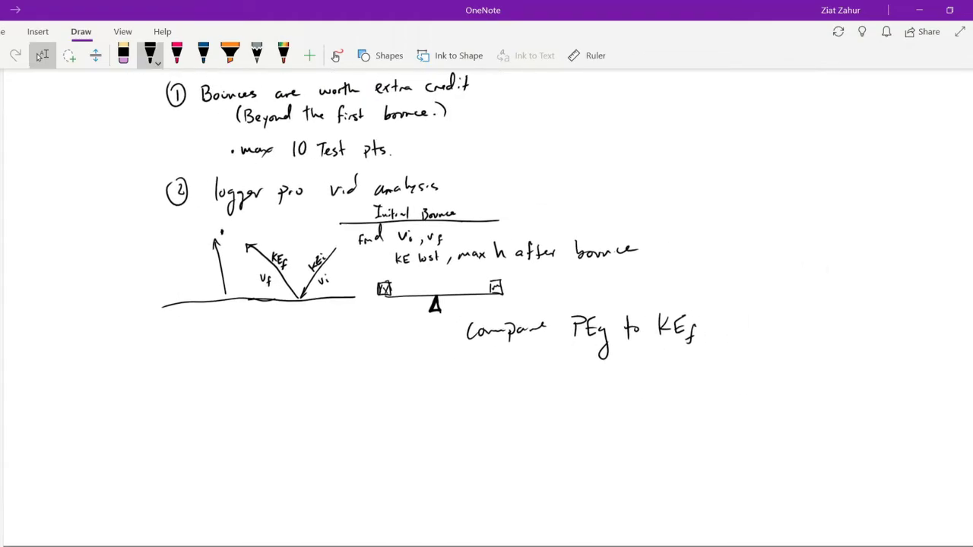
drag(364, 451, 480, 451)
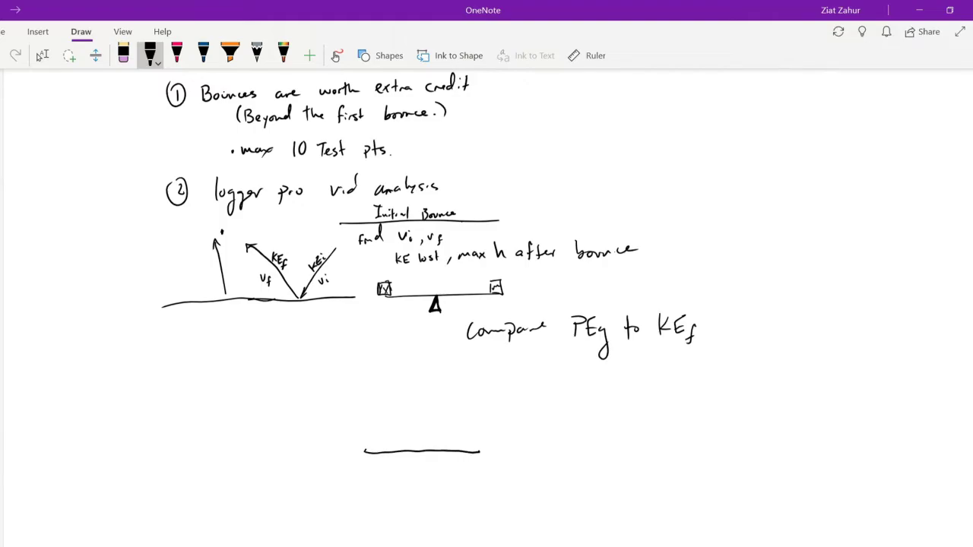
mouse_move(394, 422)
mouse_down()
mouse_move(378, 445)
mouse_move(410, 441)
mouse_up()
mouse_move(418, 434)
mouse_down()
mouse_move(422, 445)
mouse_move(445, 442)
mouse_up()
drag(447, 422, 450, 442)
drag(468, 432, 522, 427)
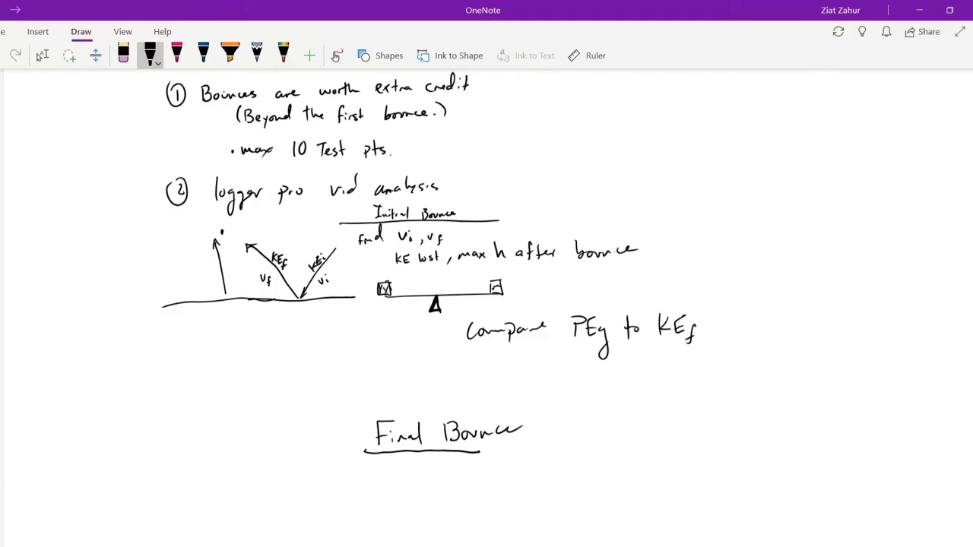
Sketch a bucket with a ground line and a bounce arc into it
scroll(486, 304, down, 2)
mouse_move(185, 477)
mouse_down()
mouse_move(133, 486)
mouse_move(161, 540)
mouse_move(181, 491)
mouse_up()
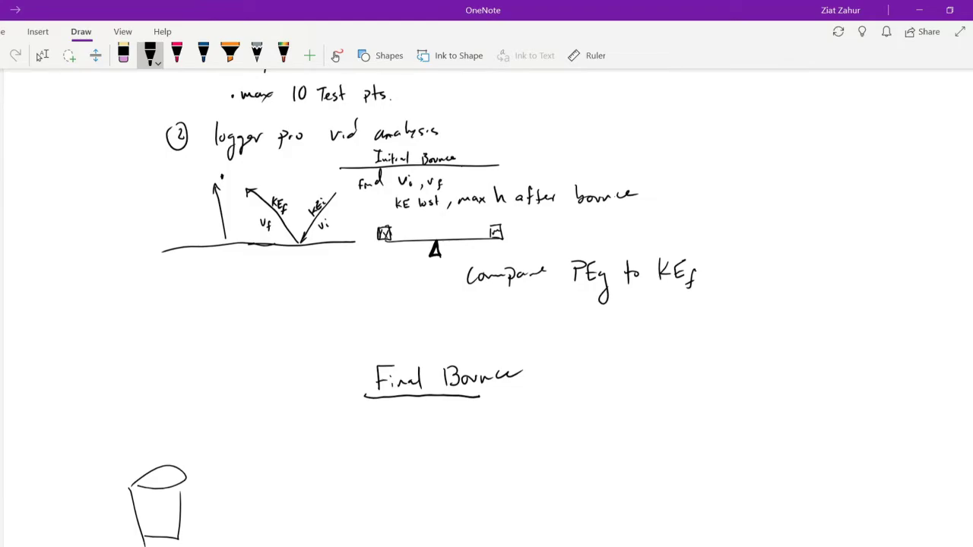
drag(267, 484, 404, 480)
mouse_move(369, 428)
mouse_down()
mouse_move(319, 448)
mouse_move(199, 439)
mouse_move(208, 439)
mouse_up()
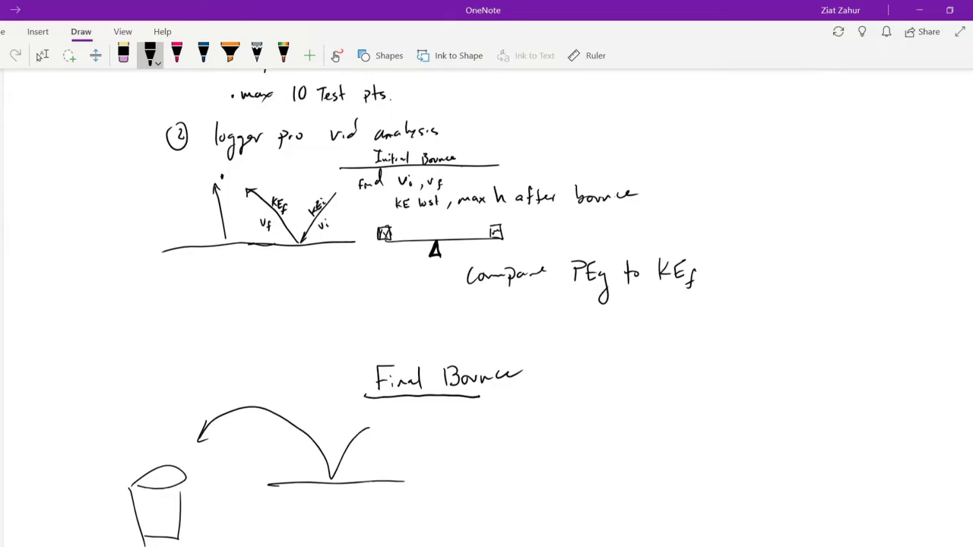
Write the note 'Same things.' under the Final Bounce heading
mouse_move(465, 413)
mouse_down()
mouse_move(474, 426)
mouse_move(547, 430)
mouse_up()
mouse_move(544, 417)
mouse_down()
mouse_move(563, 425)
mouse_move(592, 418)
mouse_up()
mouse_move(600, 416)
mouse_down()
mouse_move(593, 447)
mouse_move(610, 425)
mouse_up()
click(630, 425)
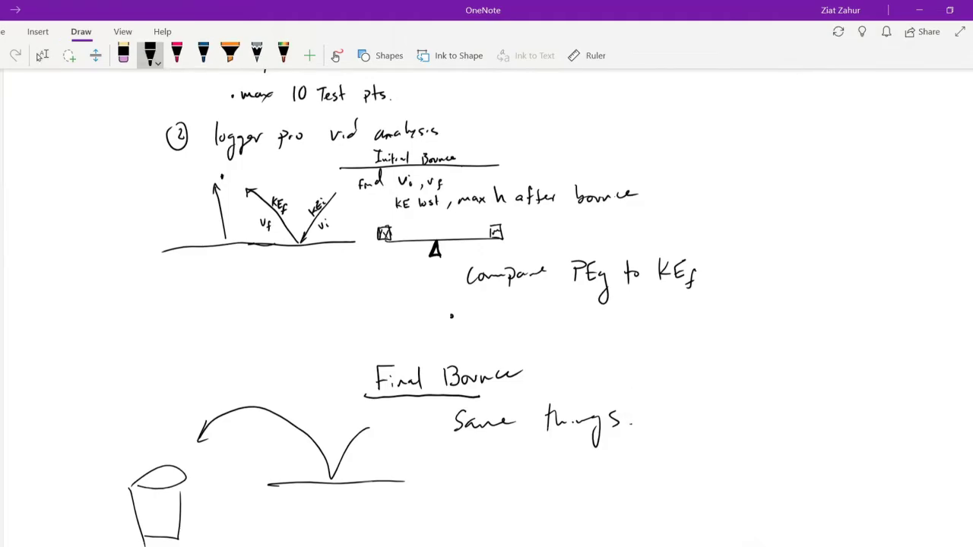
Write 'Incident angle' after the new bullet in black ink
mouse_move(471, 309)
mouse_down()
mouse_move(470, 324)
mouse_move(488, 322)
mouse_up()
drag(497, 314, 514, 301)
mouse_move(516, 317)
mouse_down()
mouse_move(544, 300)
mouse_move(553, 307)
mouse_up()
mouse_move(582, 309)
mouse_down()
mouse_move(583, 317)
mouse_move(604, 315)
mouse_move(605, 340)
mouse_up()
mouse_move(621, 301)
mouse_down()
mouse_move(621, 313)
mouse_move(651, 309)
mouse_up()
Draw a pink angle arc at the V diagram's incoming arrow and label it θi
scroll(366, 313, up, 3)
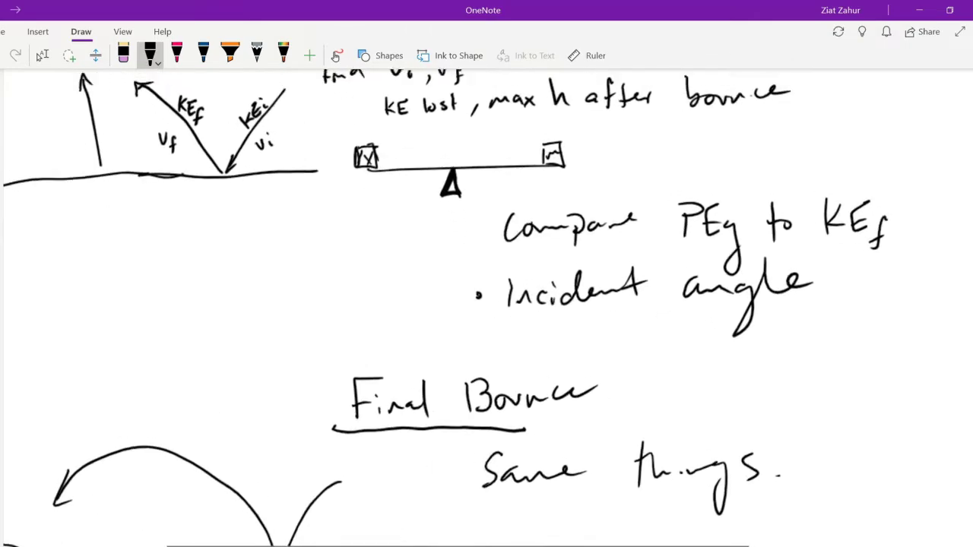
scroll(366, 313, up, 3)
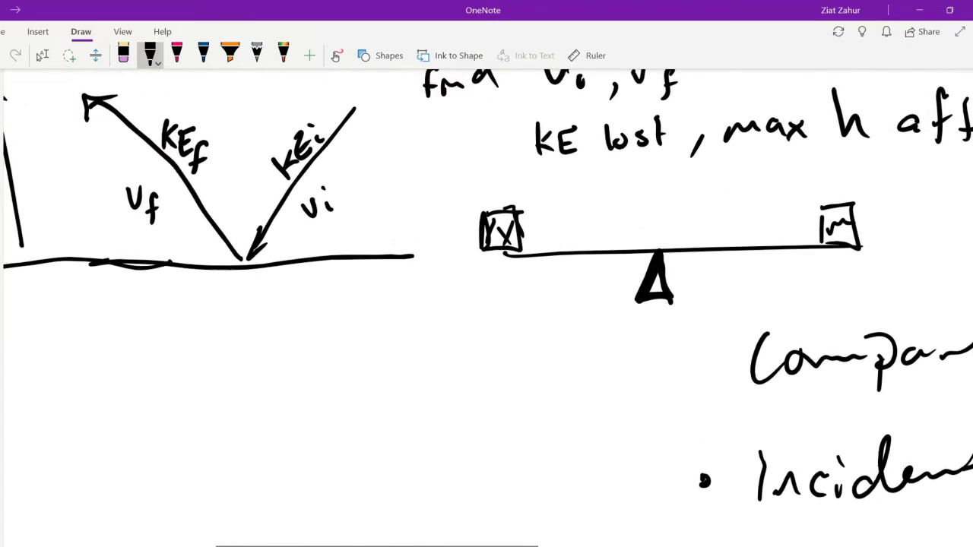
click(176, 55)
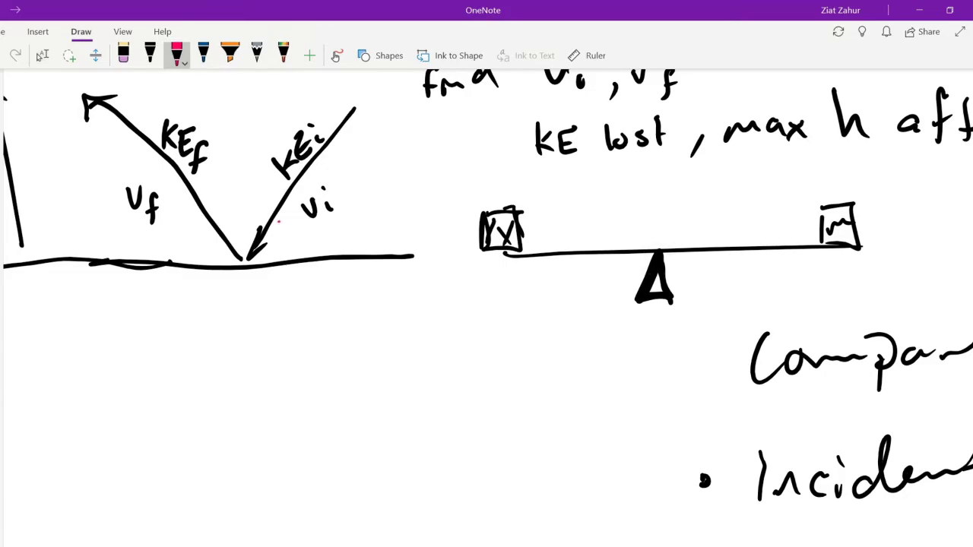
mouse_move(277, 222)
mouse_down()
mouse_move(296, 258)
mouse_move(287, 235)
mouse_up()
mouse_move(315, 228)
mouse_down()
mouse_move(313, 250)
mouse_move(322, 240)
mouse_up()
drag(331, 239, 333, 250)
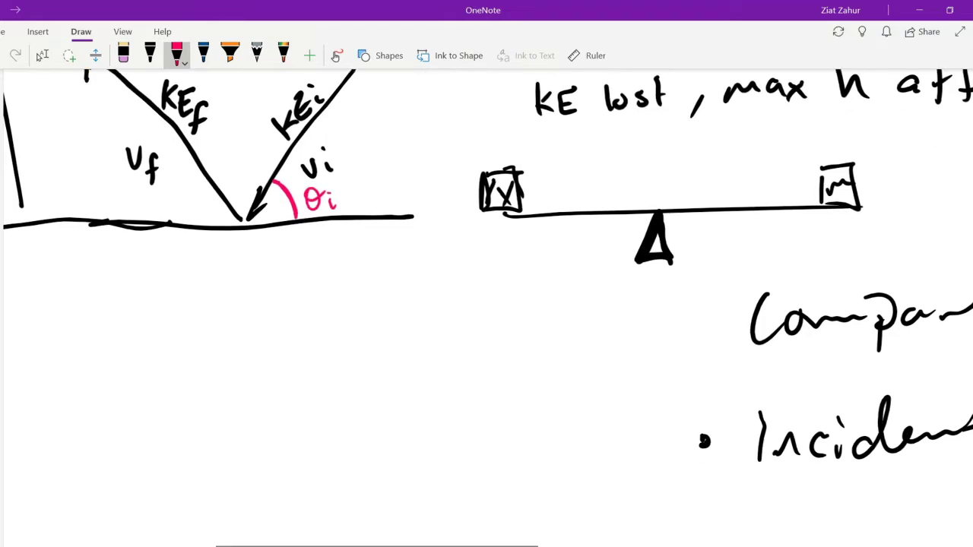
scroll(529, 316, down, 5)
Stop inking and pan around the page to review the Final Bounce bucket sketch
click(42, 55)
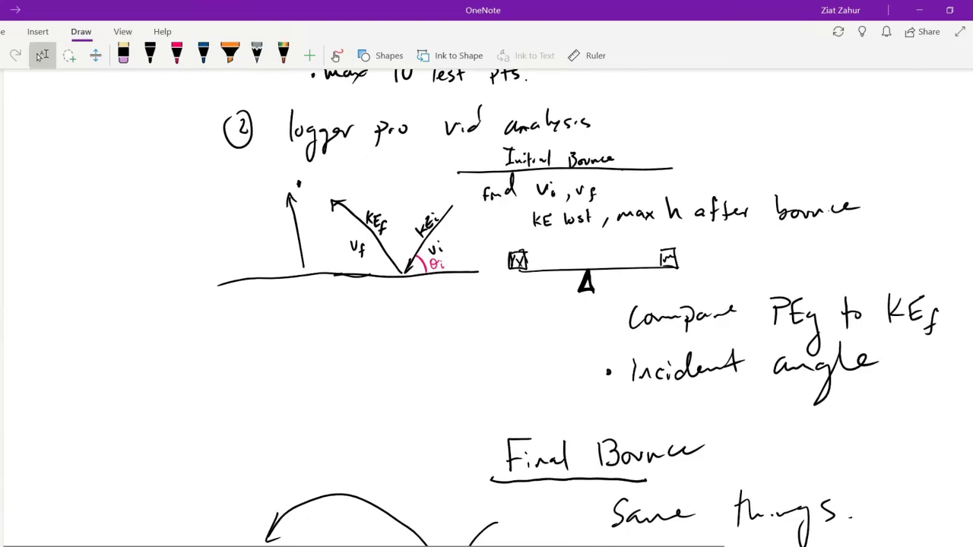
scroll(529, 316, down, 3)
scroll(530, 316, up, 3)
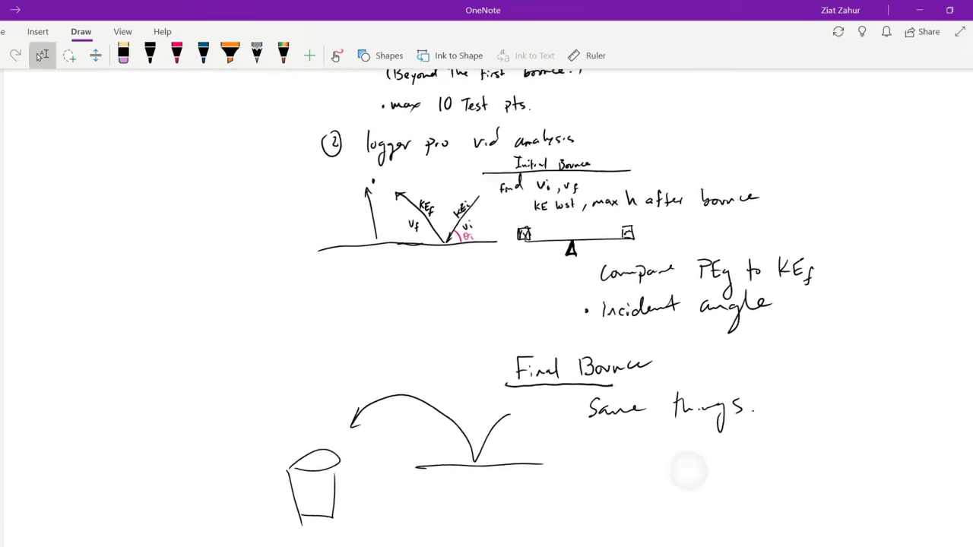
drag(688, 471, 521, 471)
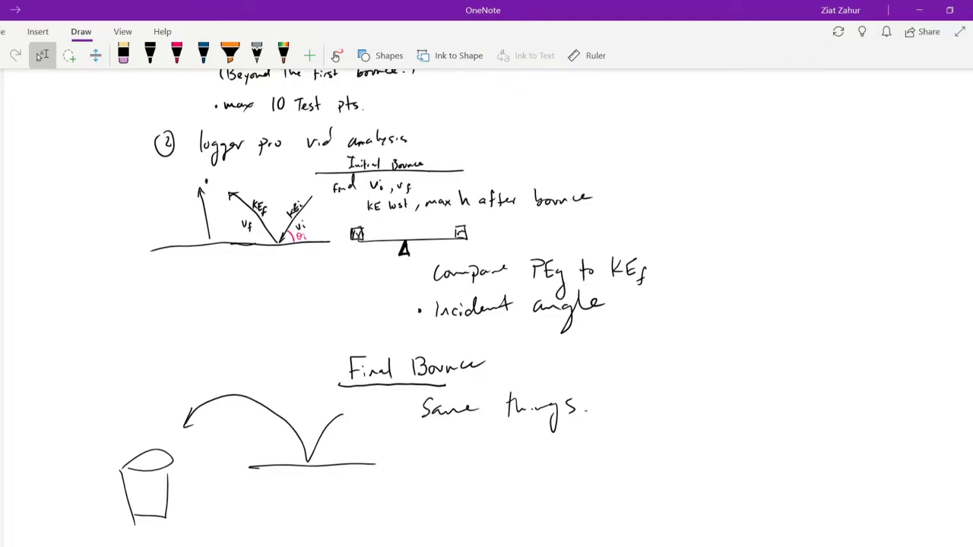
scroll(486, 304, down, 2)
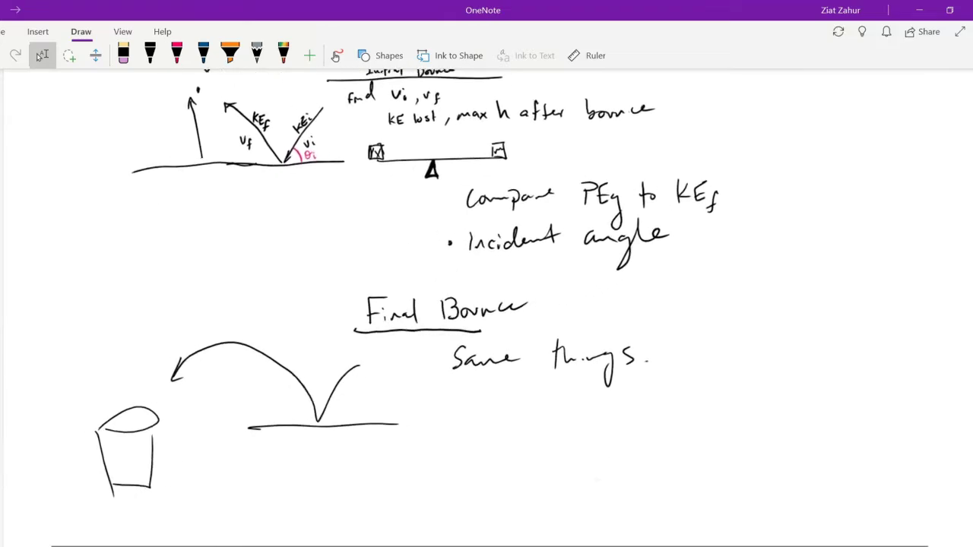
scroll(612, 473, down, 2)
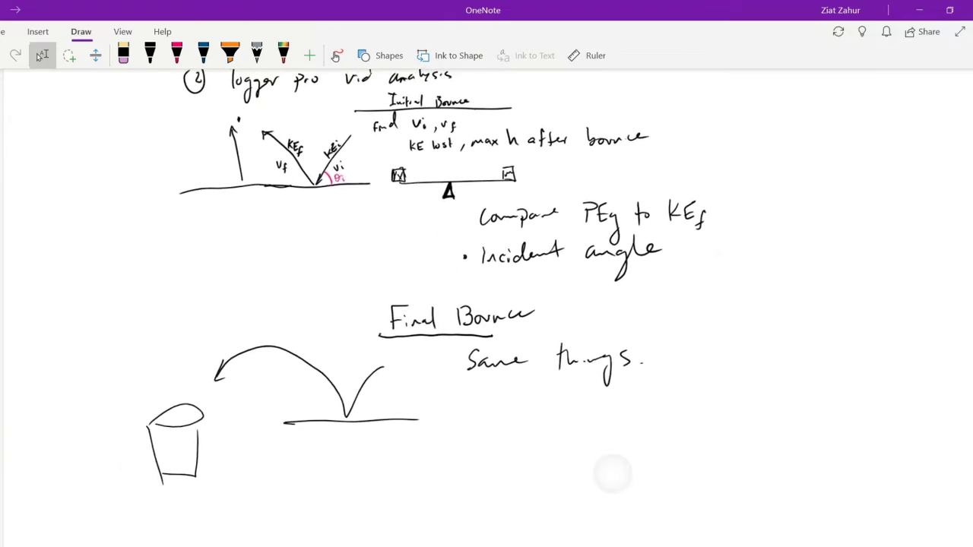
scroll(486, 304, up, 1)
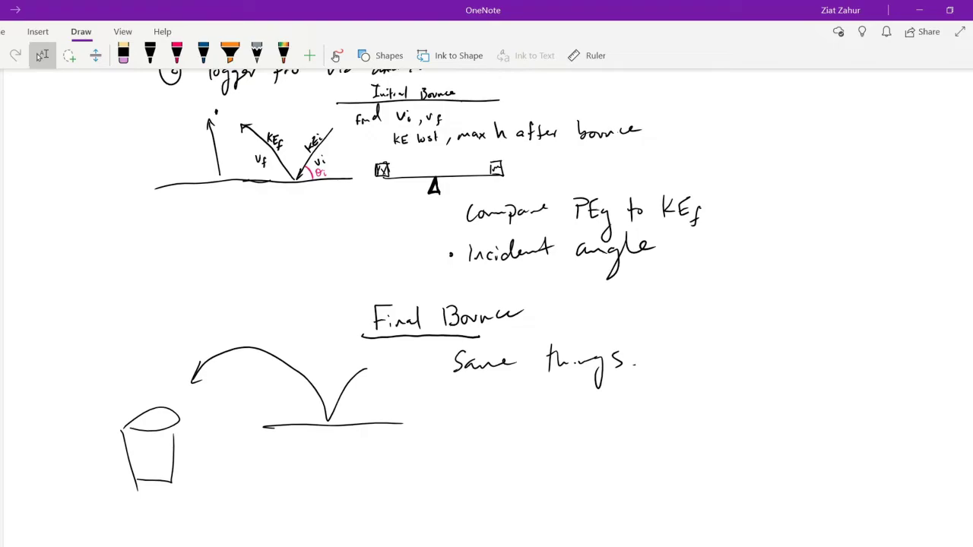
Write the bullet 'Find θf for ball' in blue ink under 'Same things.'
click(203, 55)
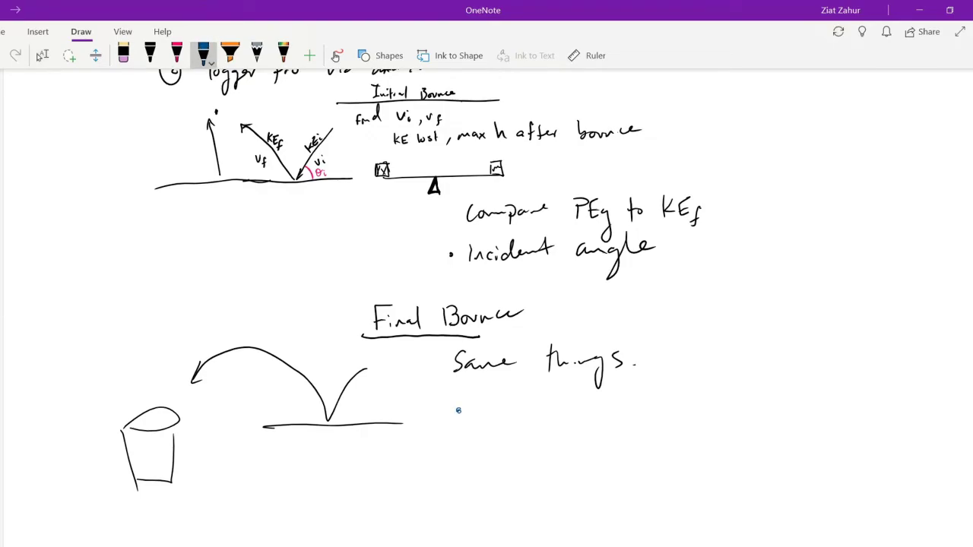
mouse_move(474, 394)
mouse_down()
mouse_move(506, 418)
mouse_move(518, 389)
mouse_move(562, 410)
mouse_move(579, 435)
mouse_move(587, 429)
mouse_up()
mouse_move(640, 394)
mouse_down()
mouse_move(625, 430)
mouse_move(665, 407)
mouse_up()
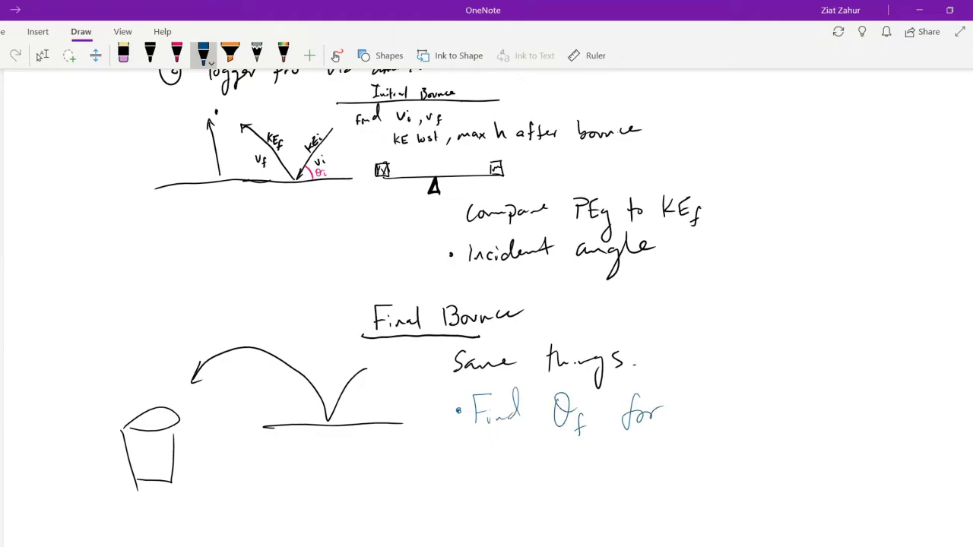
scroll(486, 304, right, 1)
mouse_move(670, 394)
mouse_down()
mouse_move(678, 423)
mouse_move(690, 423)
mouse_up()
mouse_move(699, 395)
mouse_down()
mouse_move(700, 425)
mouse_move(710, 430)
mouse_up()
Draw the ball's entry angle at the bucket rim in blue, labelled θF with an arrowhead
drag(153, 404, 172, 381)
mouse_move(128, 409)
mouse_down()
mouse_move(196, 403)
mouse_move(138, 427)
mouse_up()
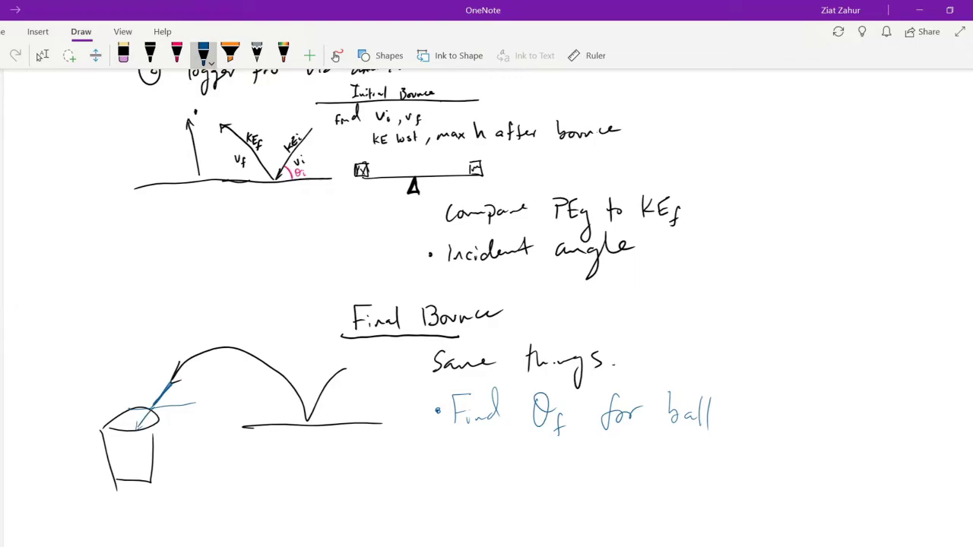
drag(174, 390, 172, 403)
drag(169, 396, 183, 402)
scroll(166, 472, up, 5)
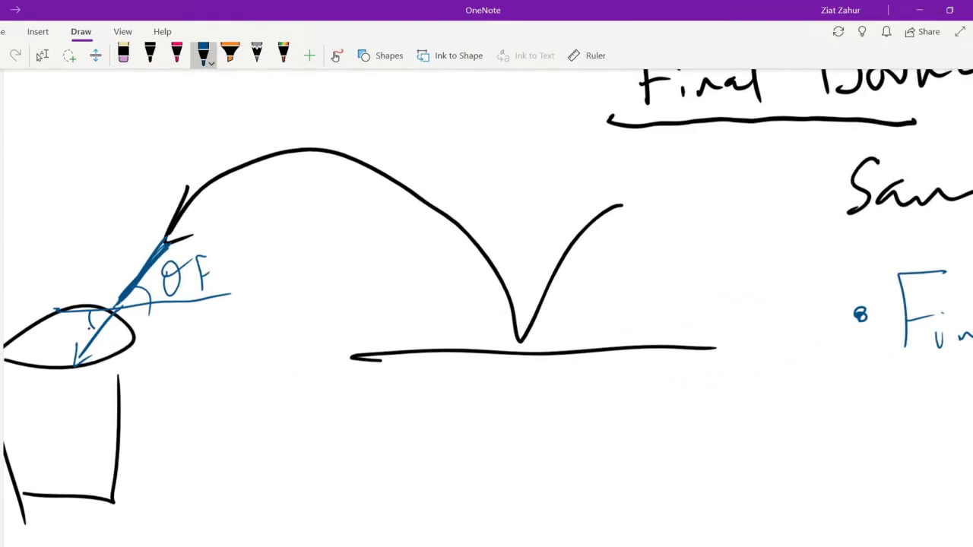
drag(91, 322, 97, 325)
scroll(516, 342, down, 5)
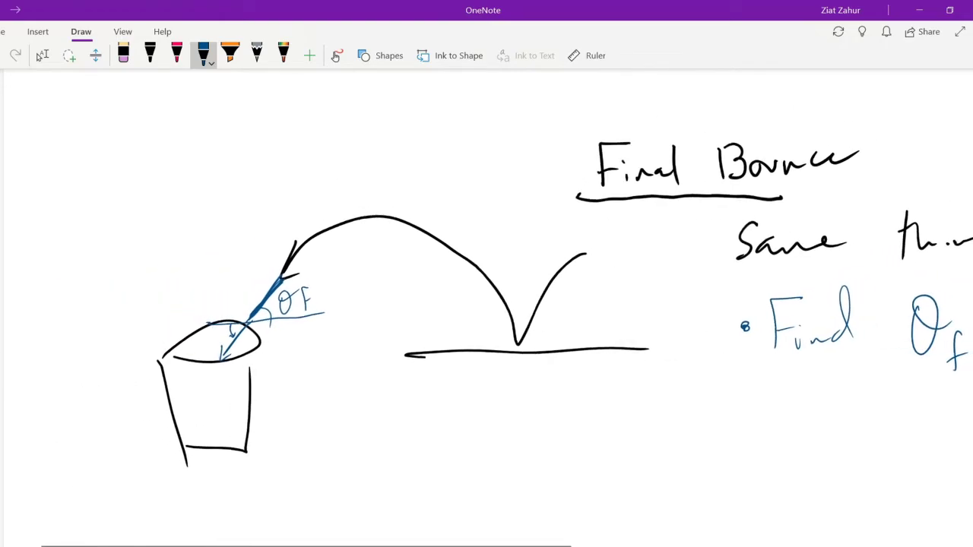
scroll(516, 342, down, 4)
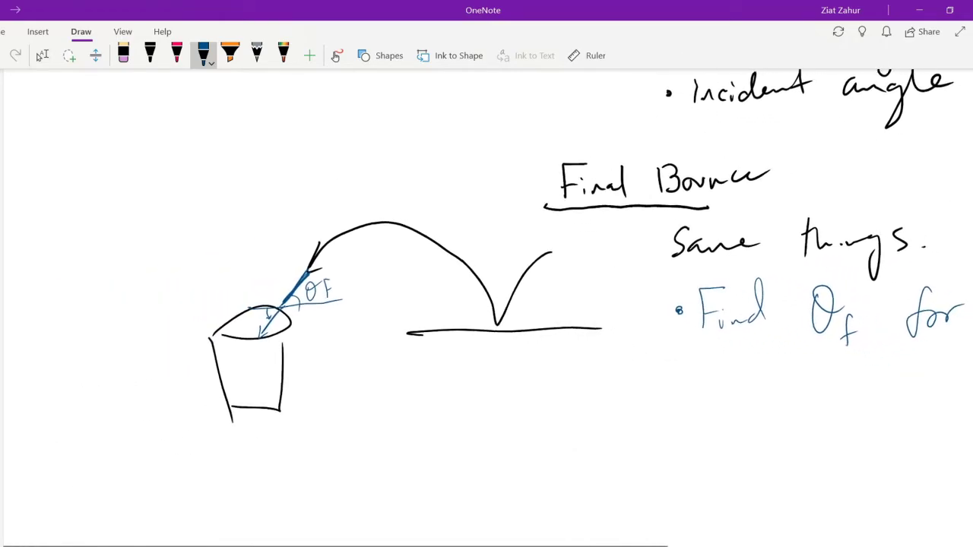
scroll(517, 342, down, 4)
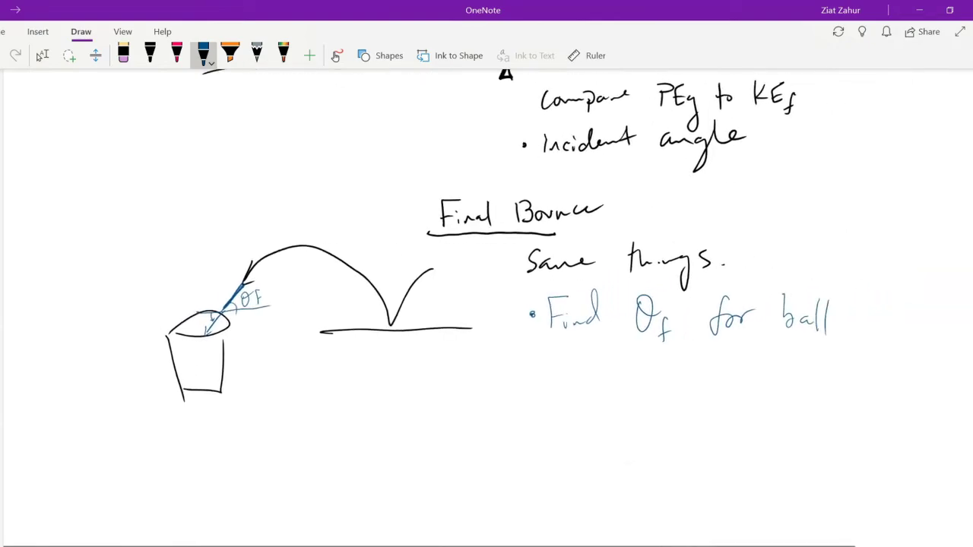
scroll(486, 304, up, 2)
click(42, 55)
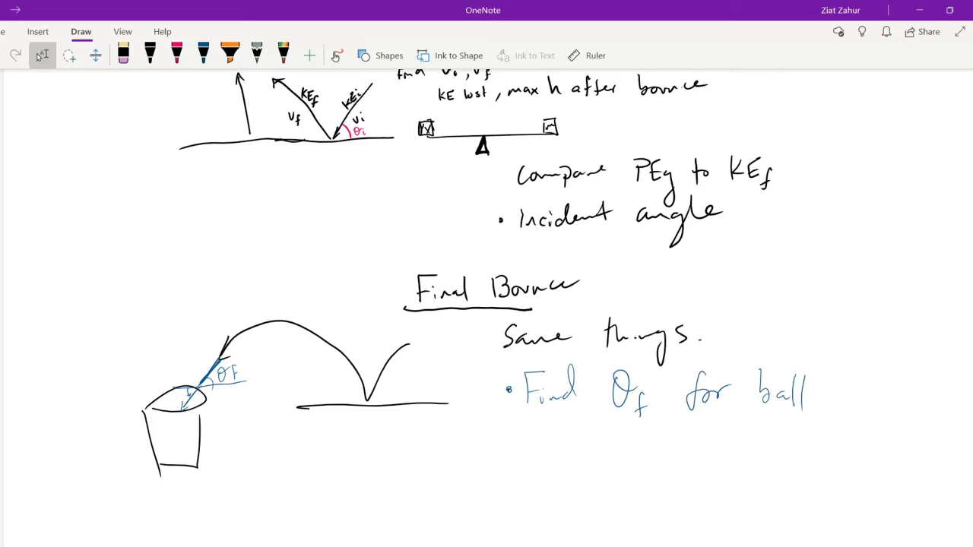
scroll(486, 304, down, 5)
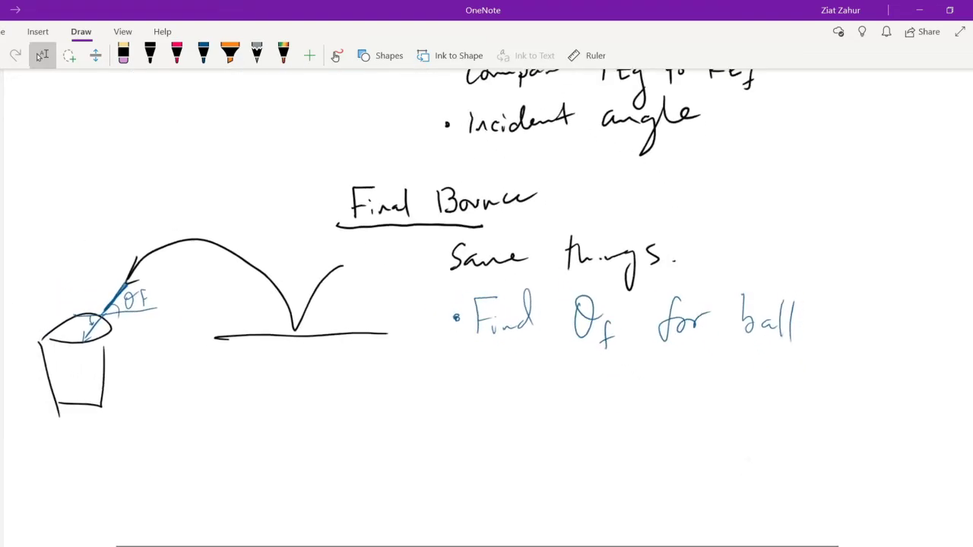
scroll(487, 304, up, 3)
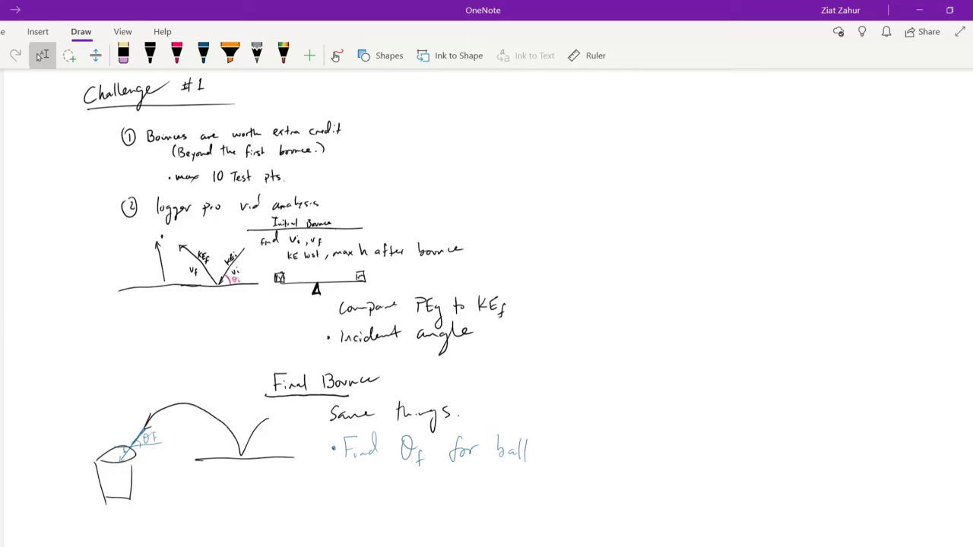
scroll(304, 304, up, 3)
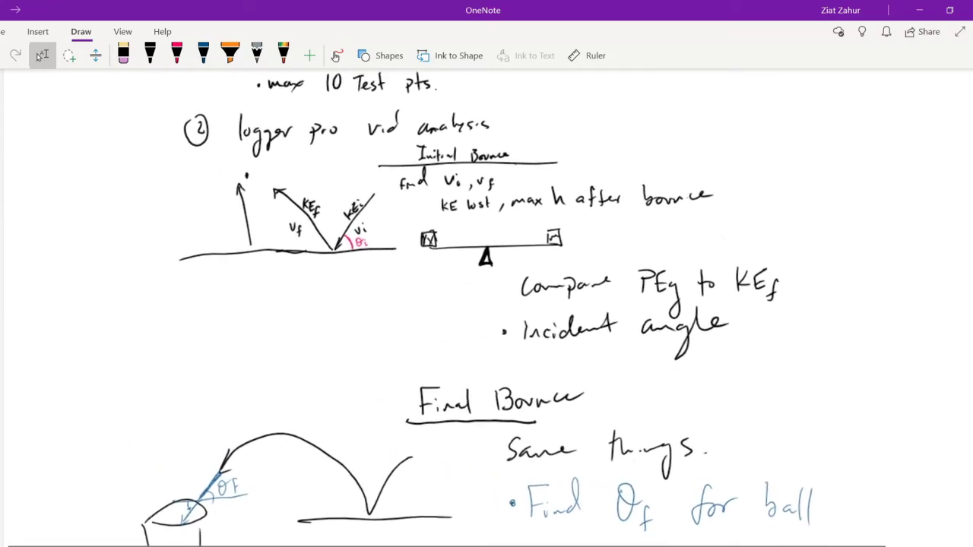
scroll(487, 304, down, 2)
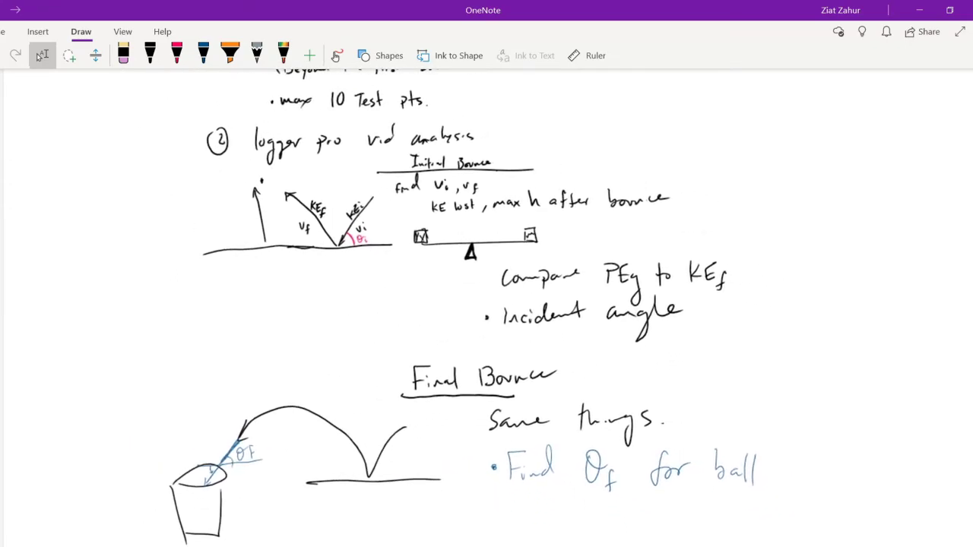
scroll(673, 228, up, 2)
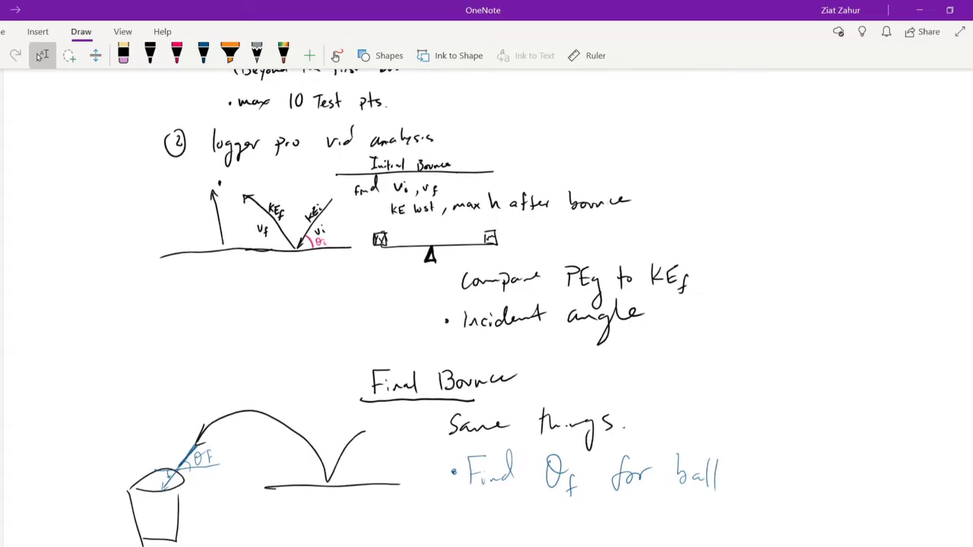
scroll(514, 298, up, 3)
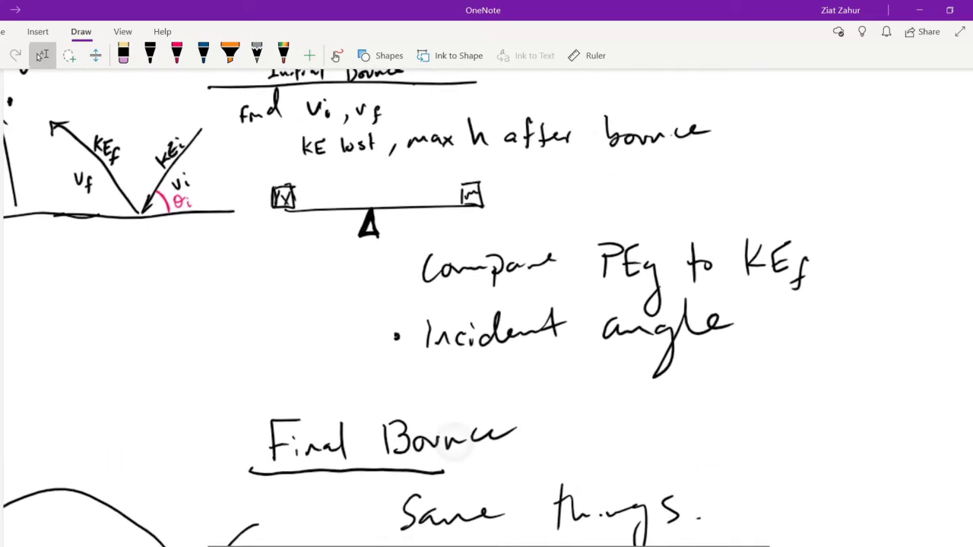
click(203, 53)
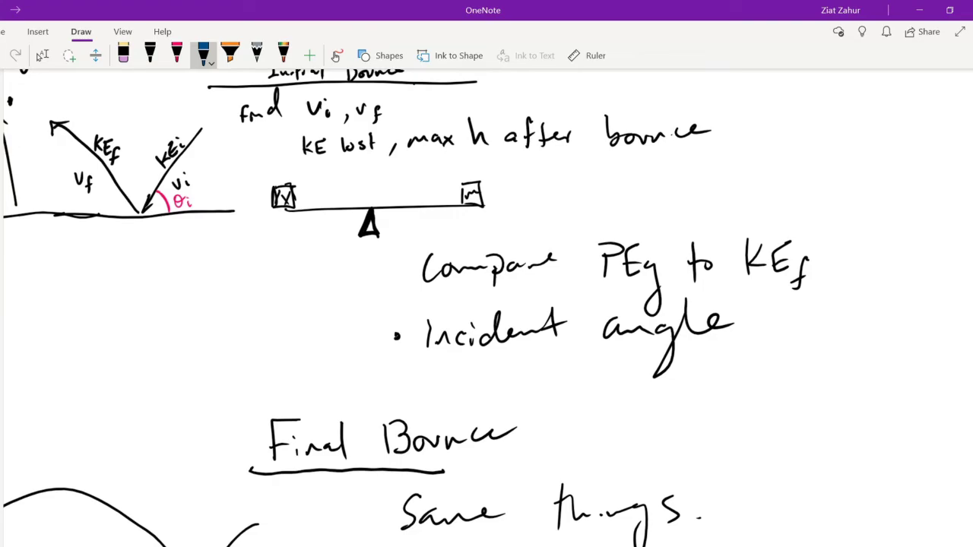
scroll(760, 357, down, 4)
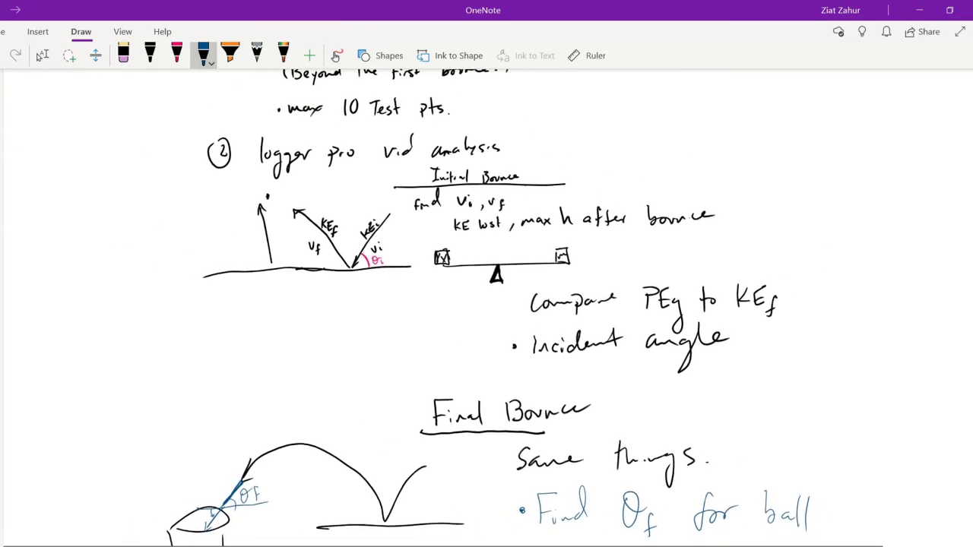
click(41, 56)
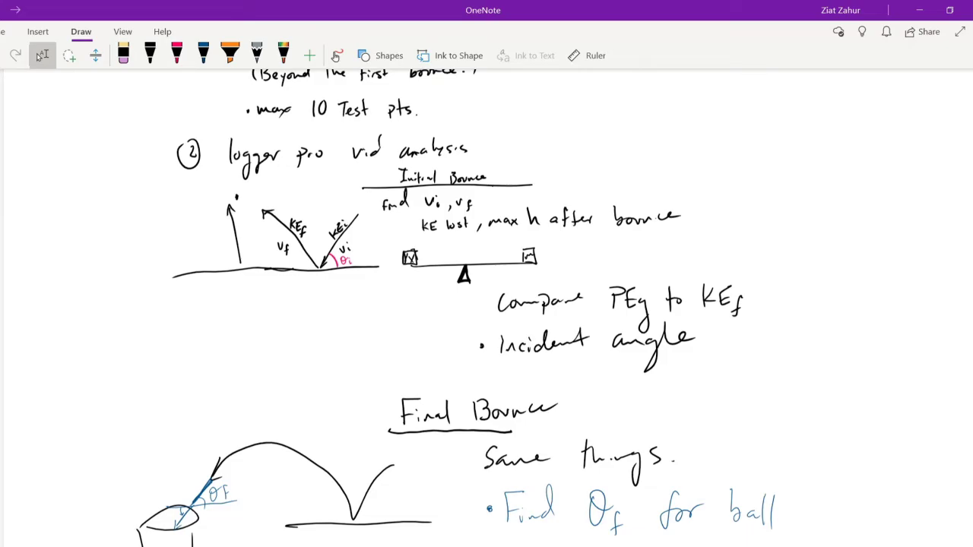
scroll(487, 308, down, 2)
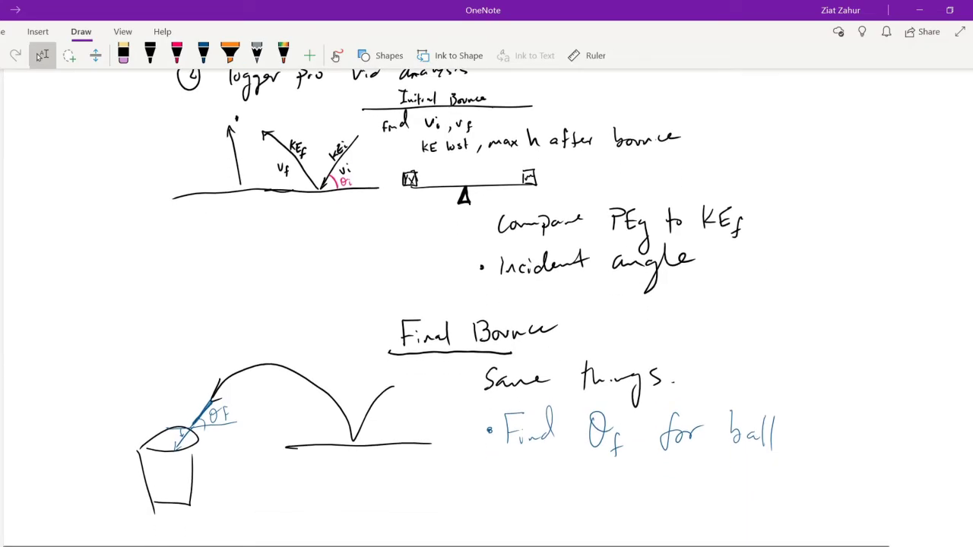
scroll(806, 295, down, 1)
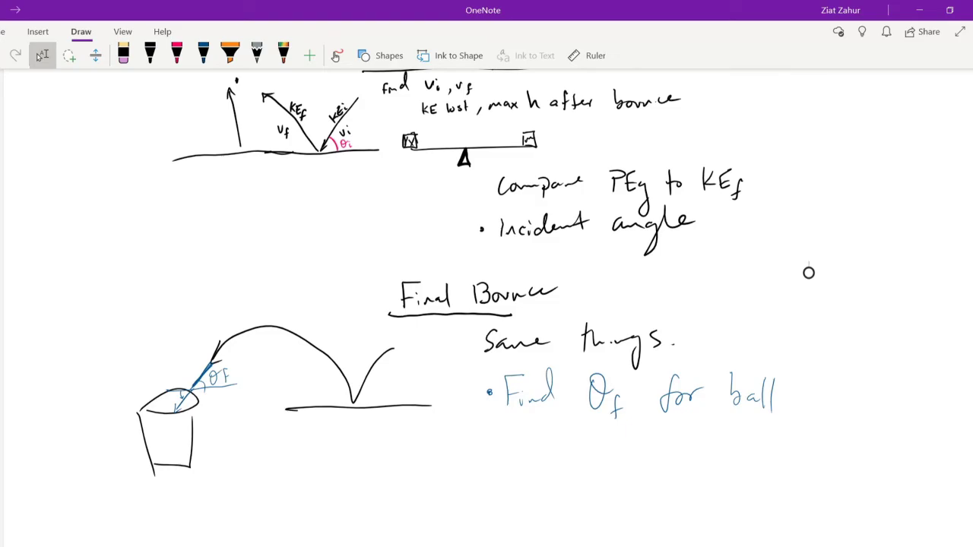
scroll(808, 272, down, 5)
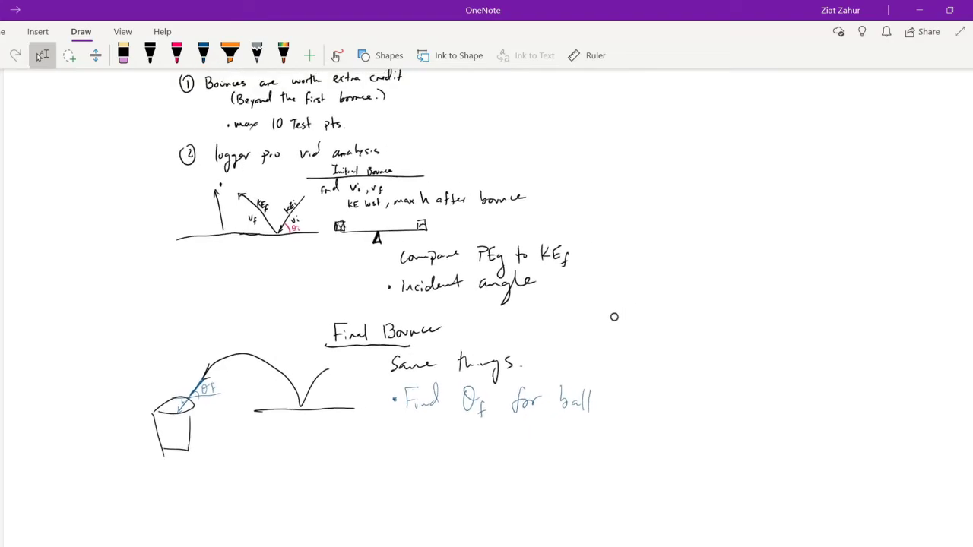
Draw a wavy blue divider across the page below the bucket sketch, then return to selecting
drag(608, 319, 549, 320)
click(203, 55)
drag(26, 483, 682, 440)
click(150, 53)
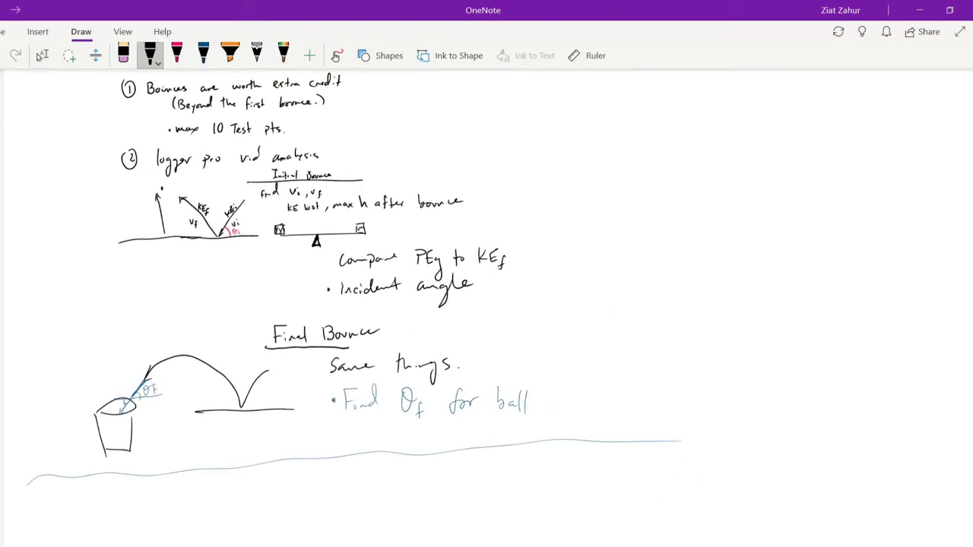
scroll(354, 304, down, 5)
scroll(486, 304, up, 3)
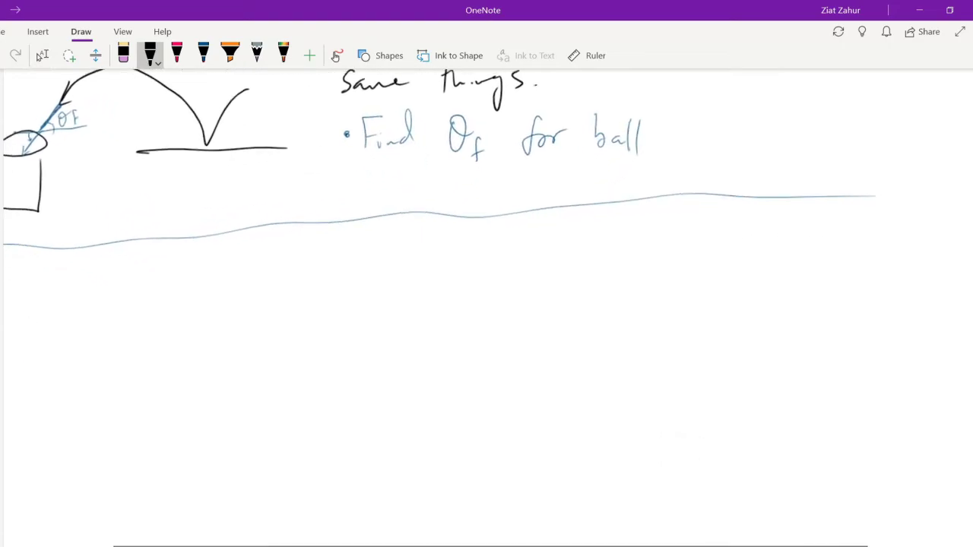
click(42, 56)
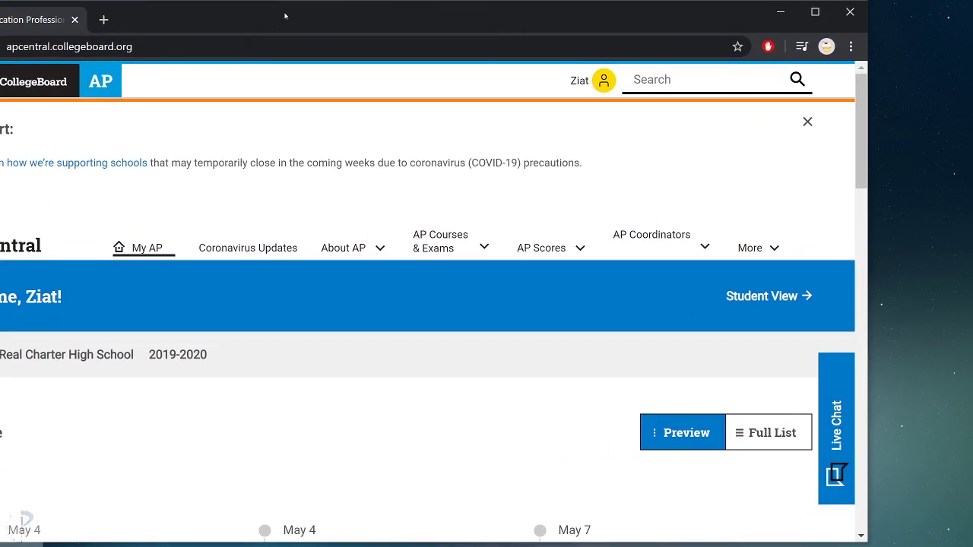
Scroll to the AP Physics C: Mechanics section and follow its AP Classroom link
scroll(350, 272, down, 5)
scroll(349, 272, down, 4)
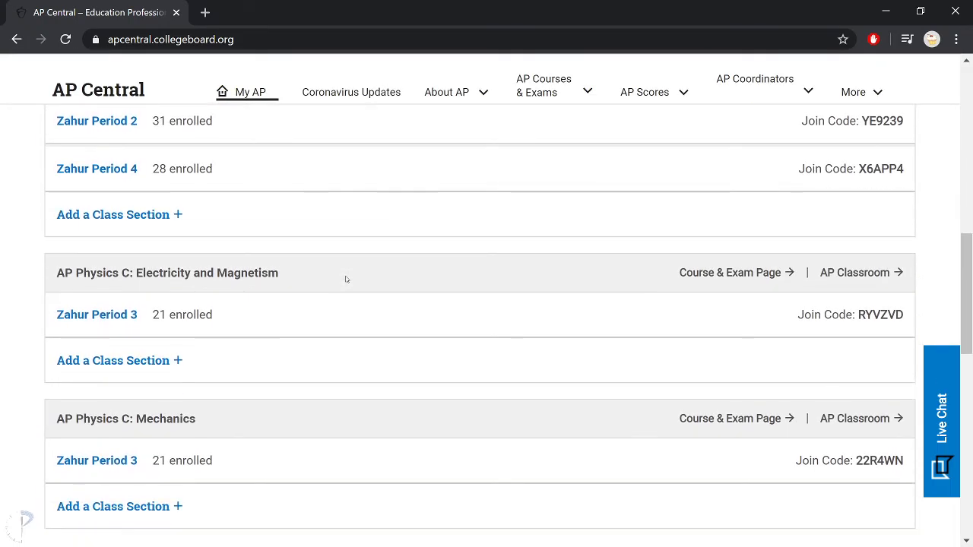
scroll(203, 284, down, 2)
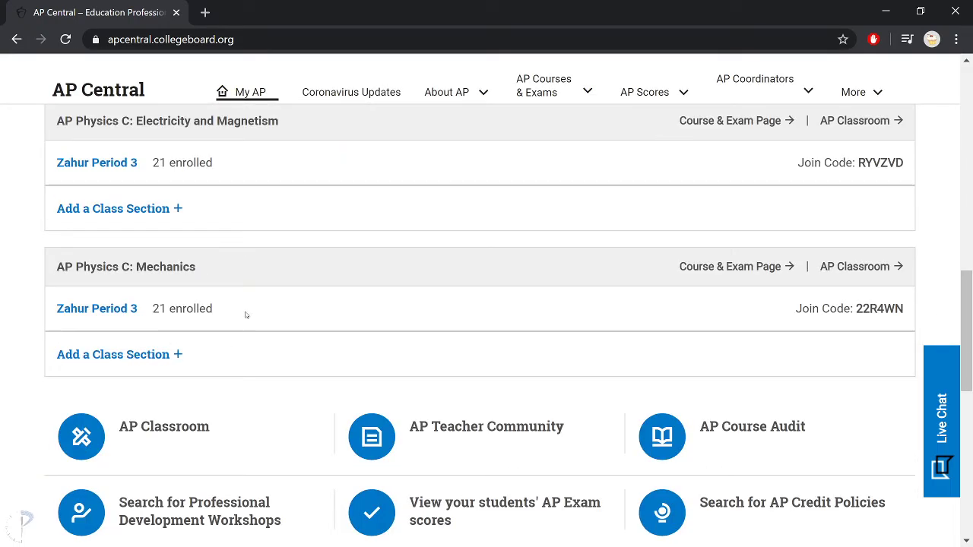
click(855, 266)
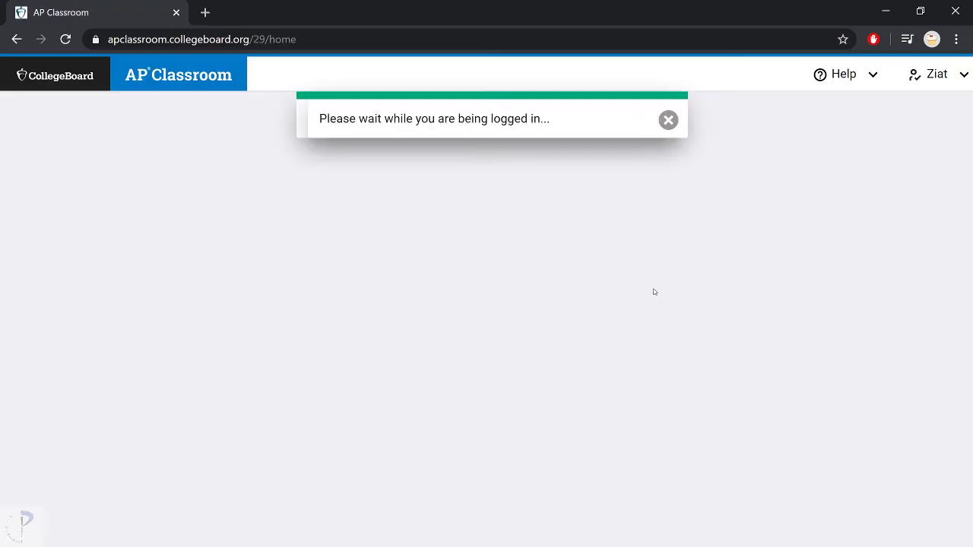
Scroll the Mechanics course home to Unit 7 Gravitation and open its Progress Check MCQ
scroll(376, 251, down, 5)
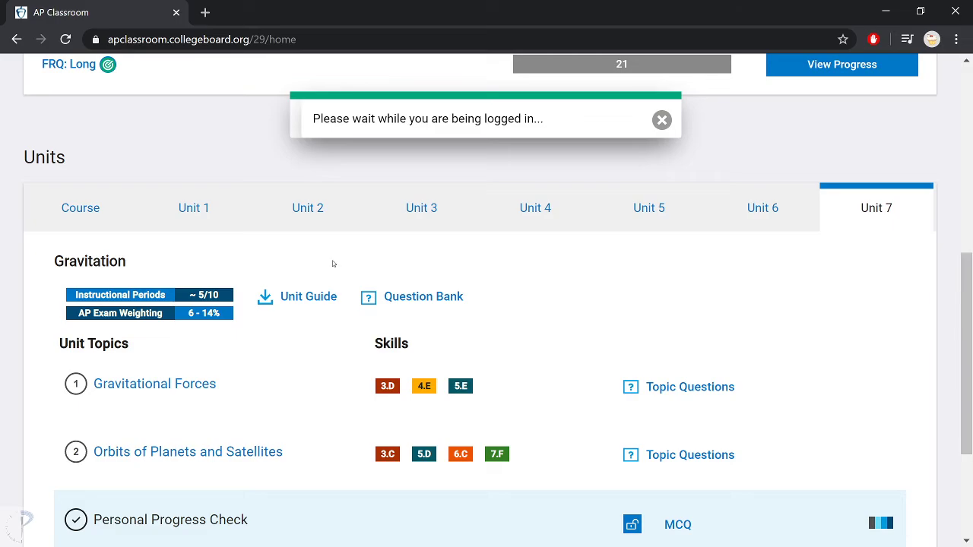
scroll(332, 264, down, 3)
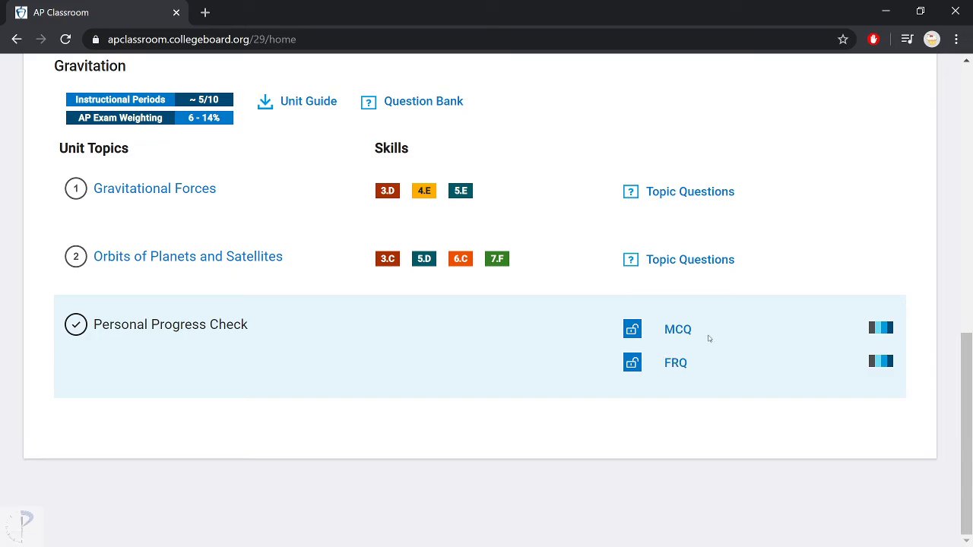
drag(740, 335, 663, 330)
scroll(370, 343, up, 2)
scroll(386, 370, down, 1)
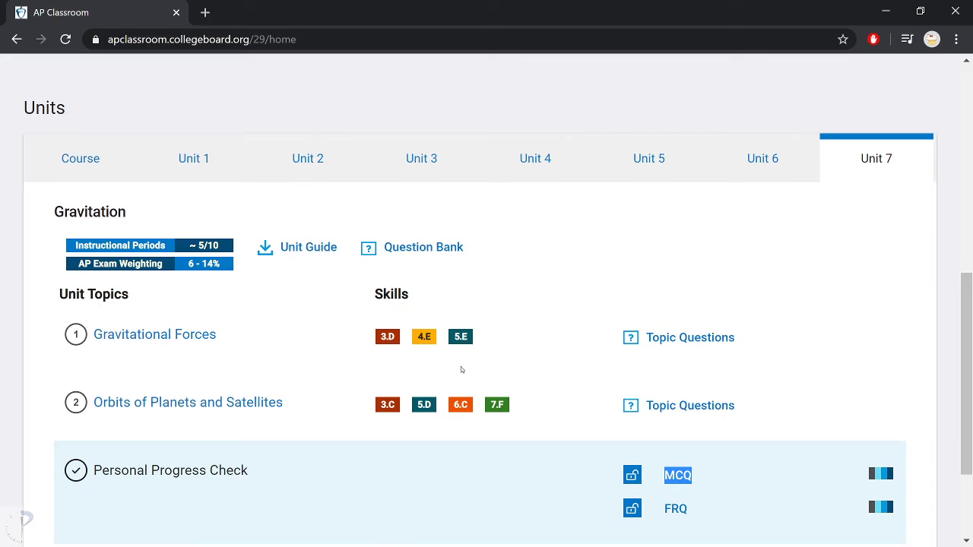
click(679, 406)
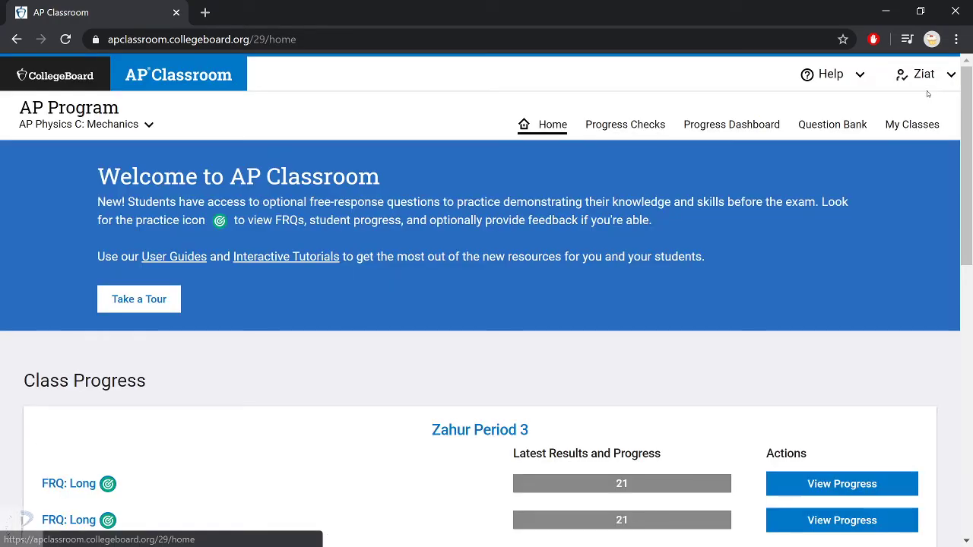
Close the Unit 7 question preview and switch to the Unit 1 Kinematics topics
click(922, 97)
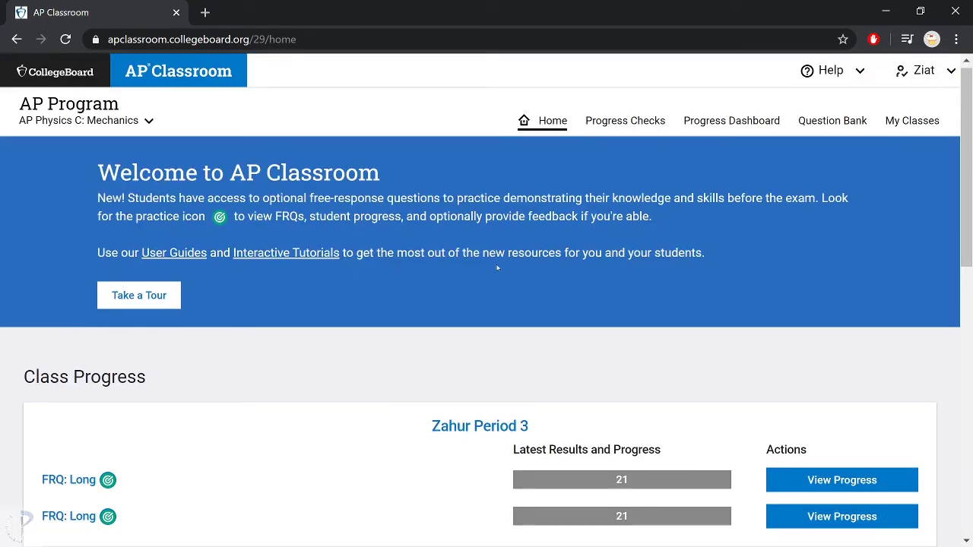
scroll(498, 268, down, 3)
scroll(456, 271, down, 4)
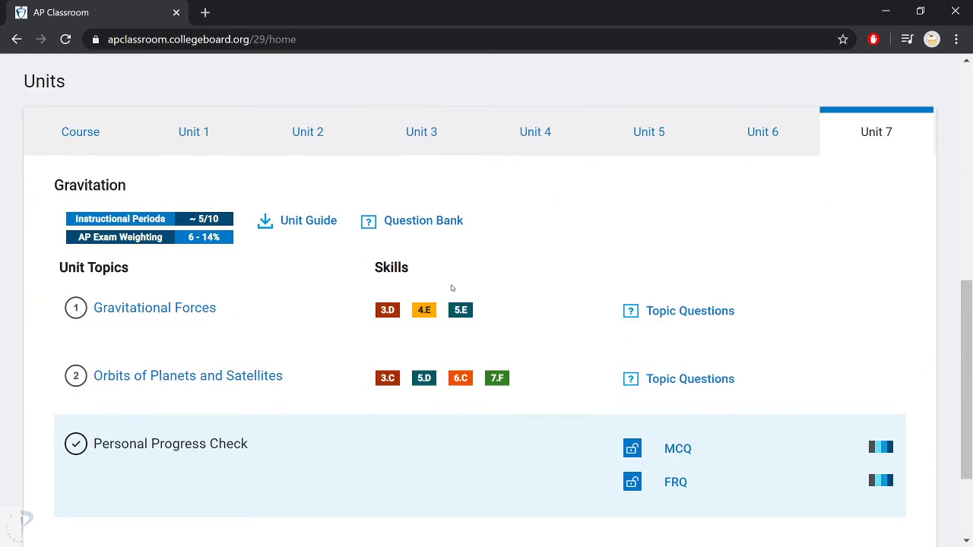
scroll(454, 293, up, 3)
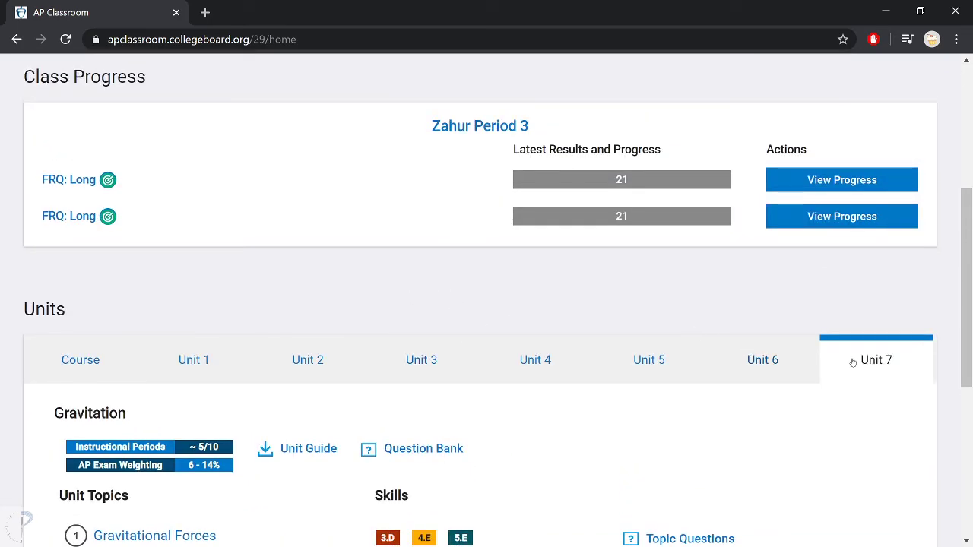
click(202, 360)
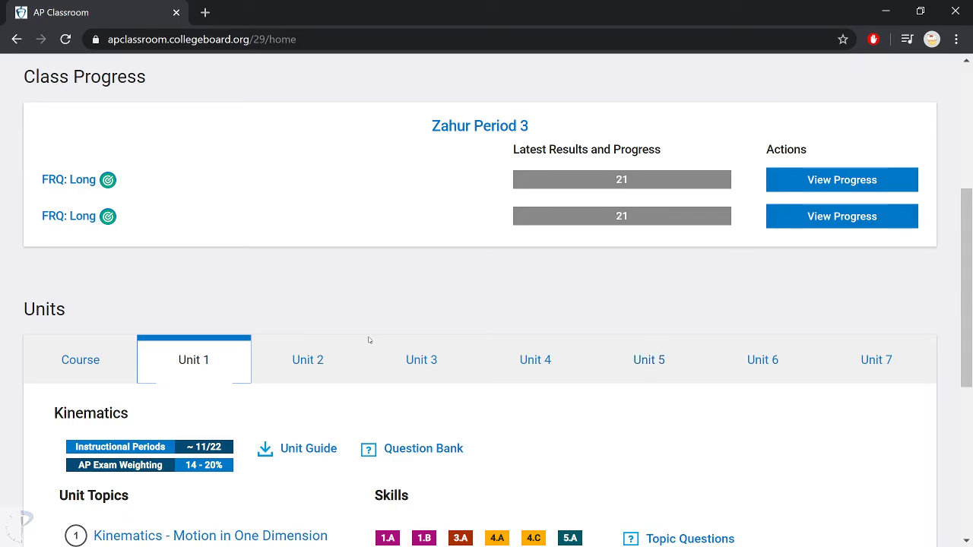
Open the assignment options via the lock icon beside the Unit 1 Progress Check MCQ
scroll(326, 354, down, 3)
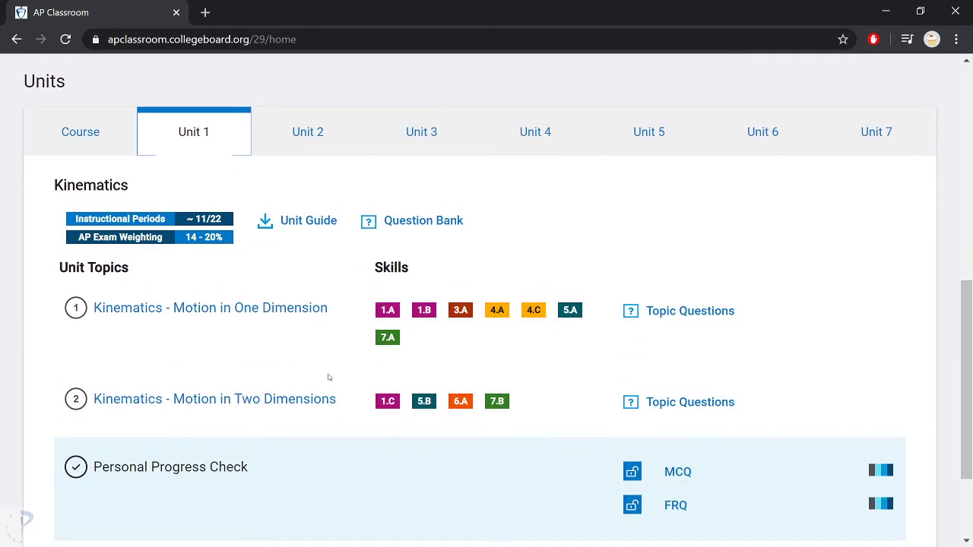
scroll(334, 368, down, 2)
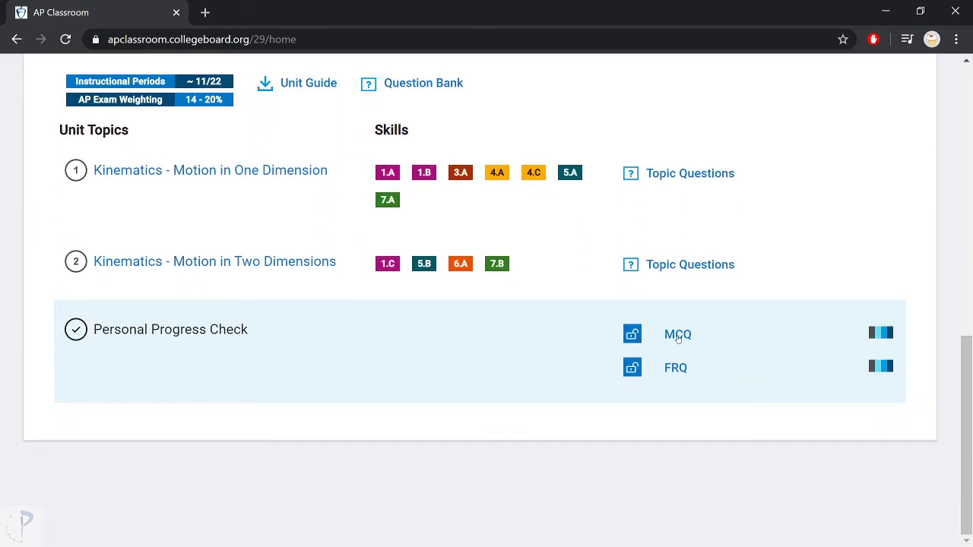
scroll(669, 335, up, 5)
scroll(614, 263, down, 5)
click(634, 336)
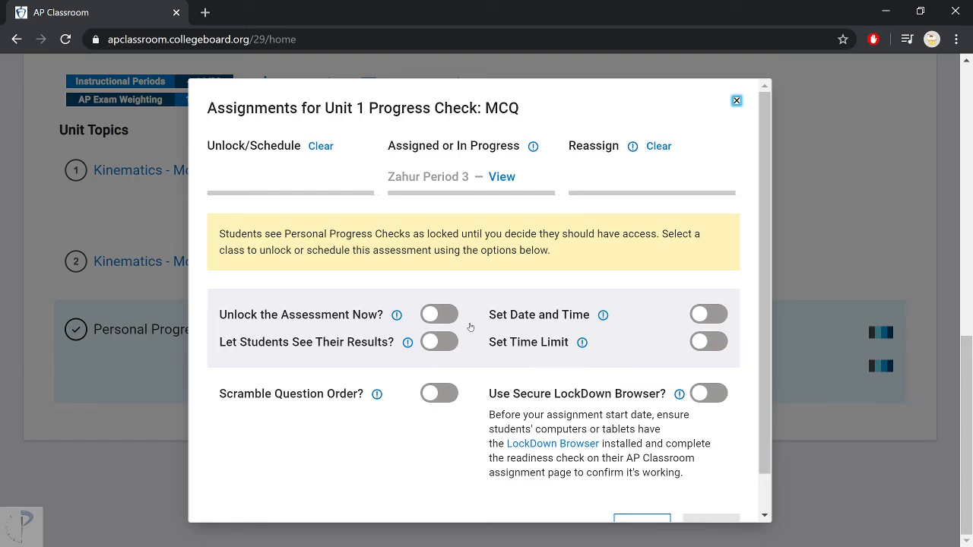
View the class's progress on the Unit 1 Progress Check MCQ from the Assignments dialog
scroll(493, 269, down, 1)
scroll(495, 277, up, 1)
click(473, 145)
click(503, 180)
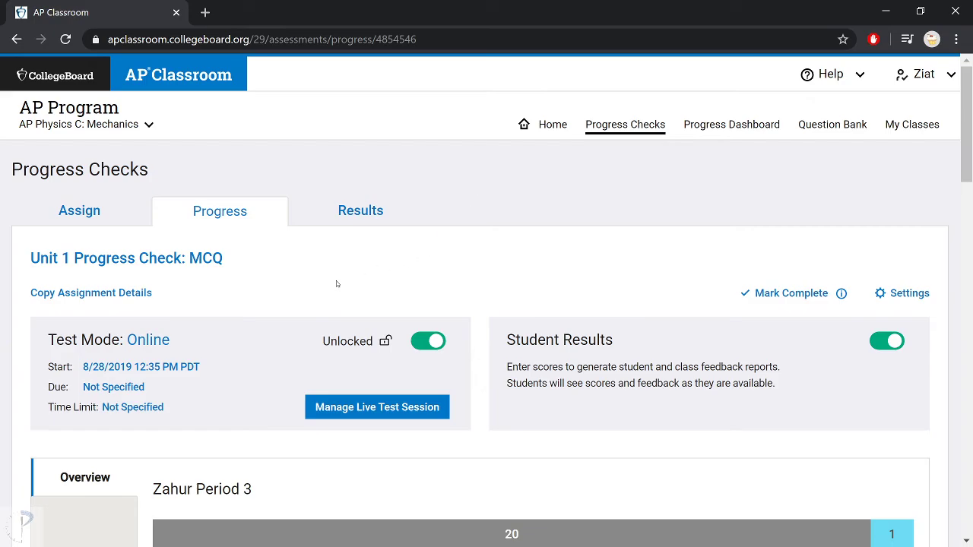
Scroll the Unit 1 MCQ progress page, then navigate back and close the question preview
scroll(212, 349, down, 1)
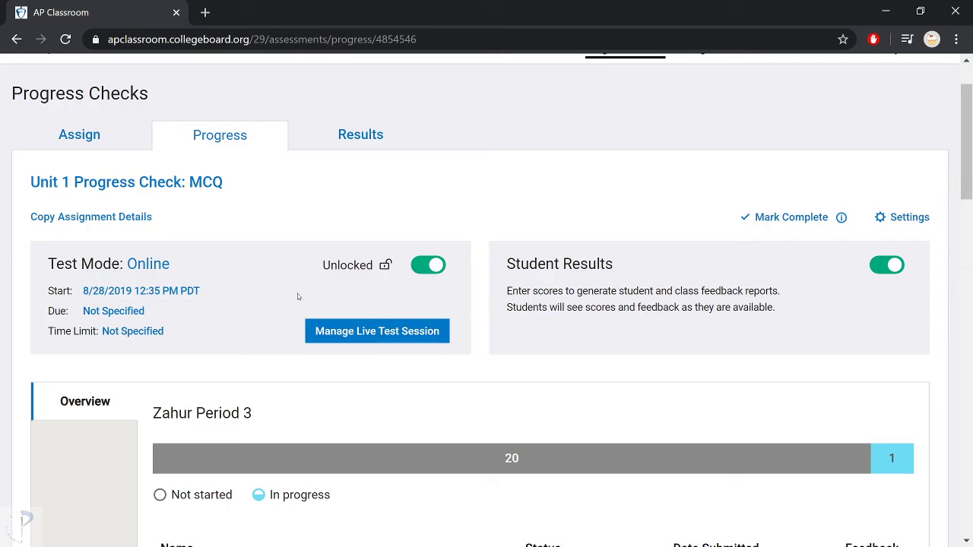
scroll(298, 294, down, 3)
scroll(297, 294, up, 4)
key(alt+Left)
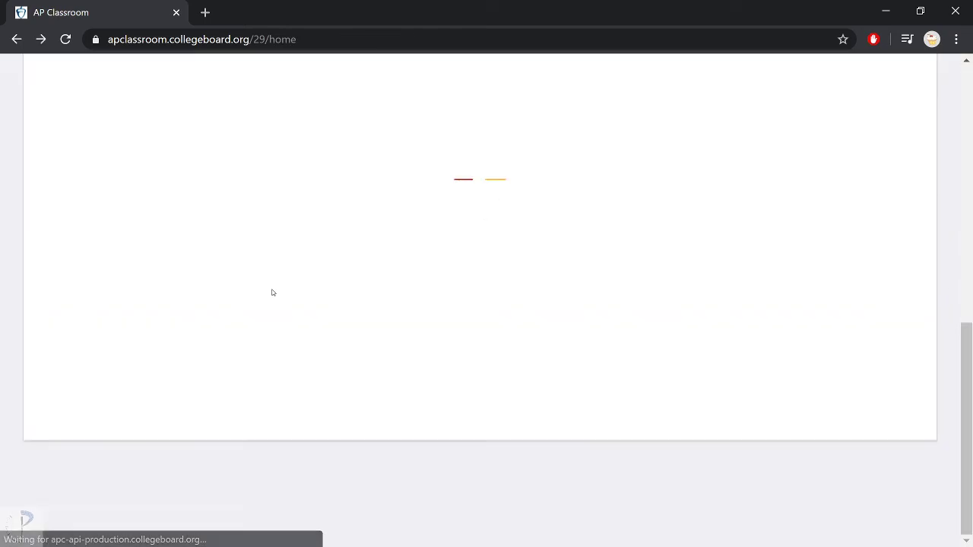
key(alt+Right)
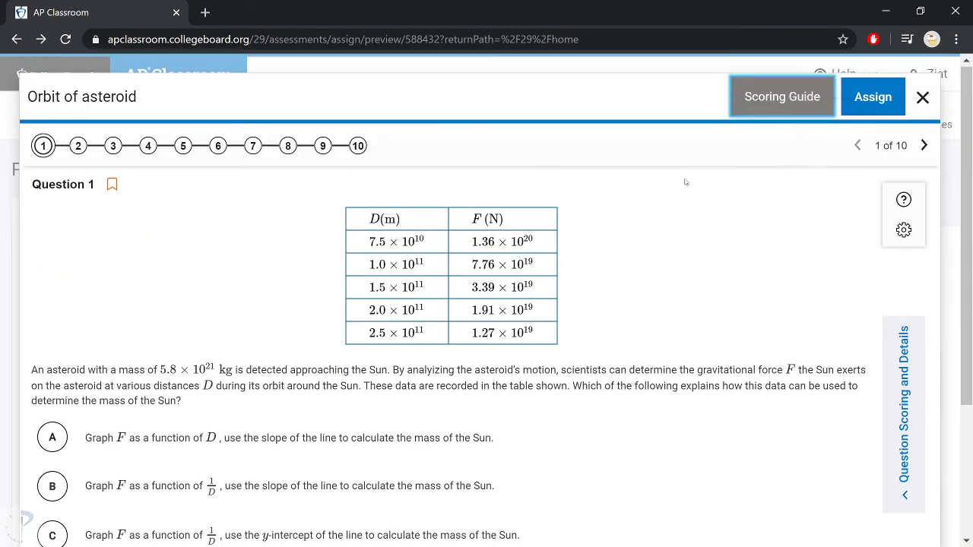
click(922, 102)
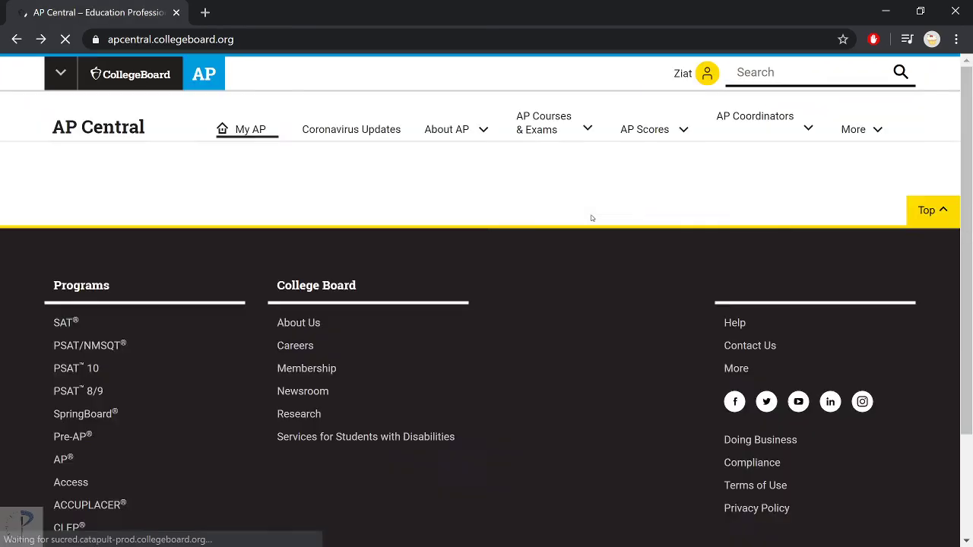
Browse the AP Classroom home page, go back to AP Central, and return to OneNote
scroll(590, 216, down, 2)
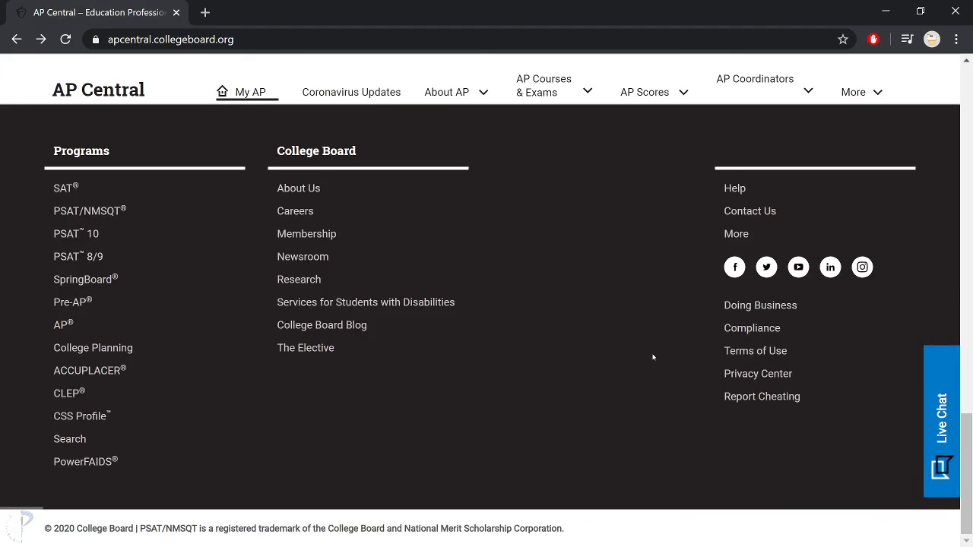
scroll(653, 361, up, 9)
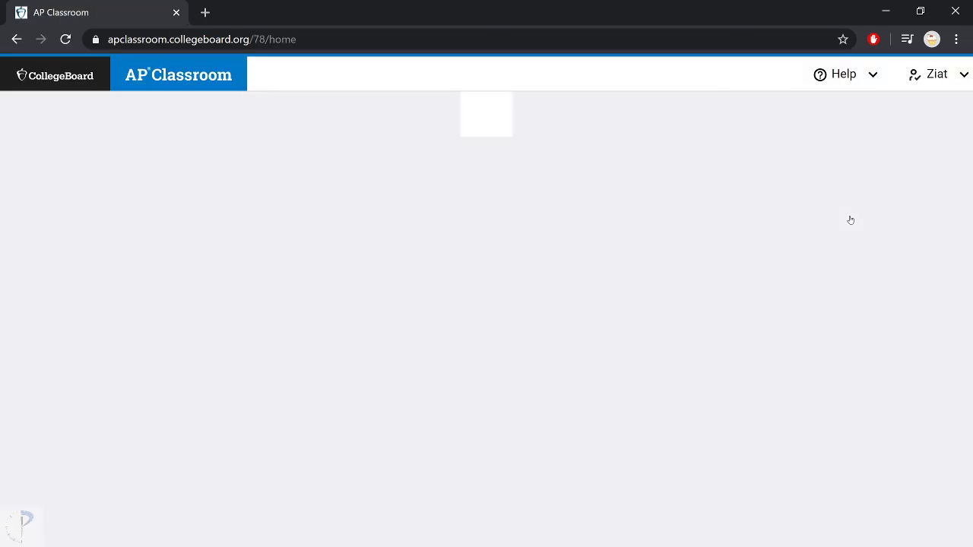
scroll(575, 258, down, 3)
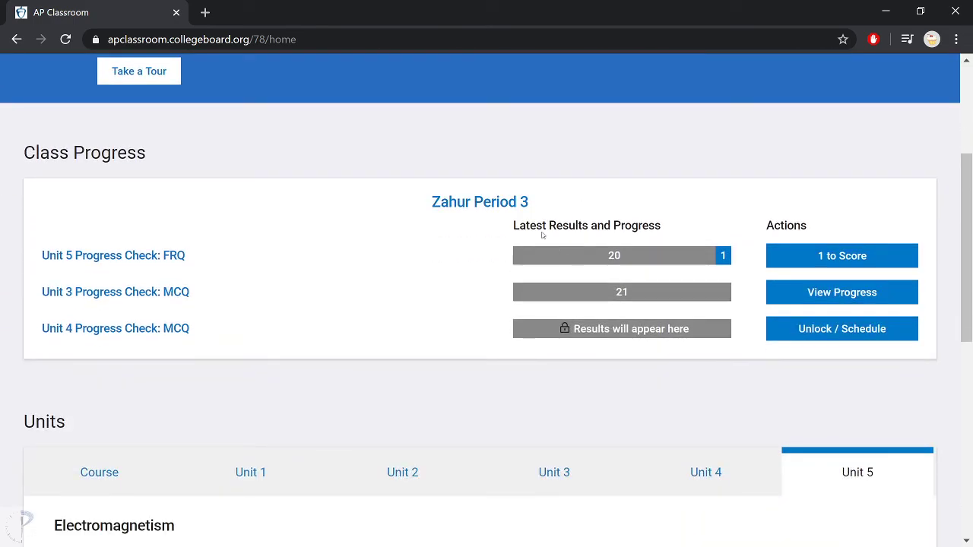
scroll(476, 220, down, 3)
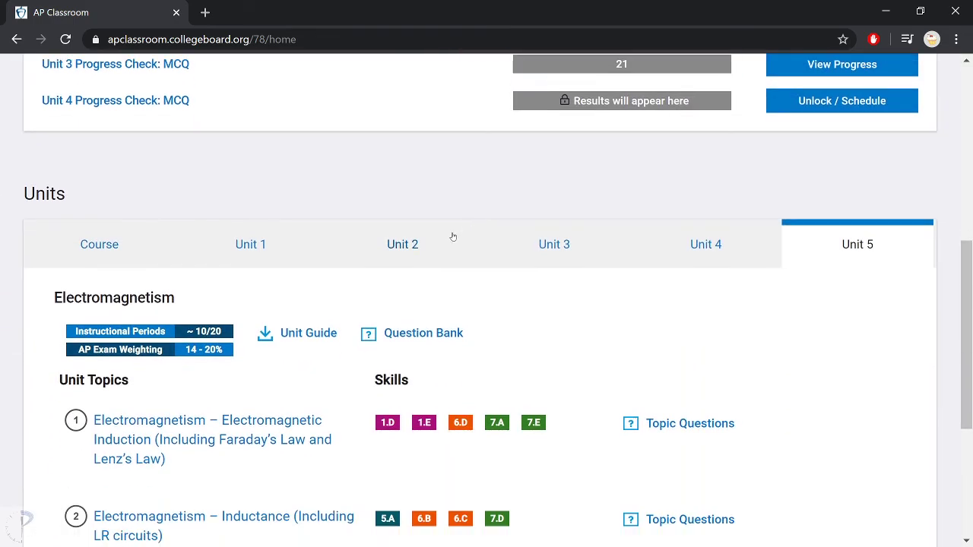
scroll(452, 237, down, 3)
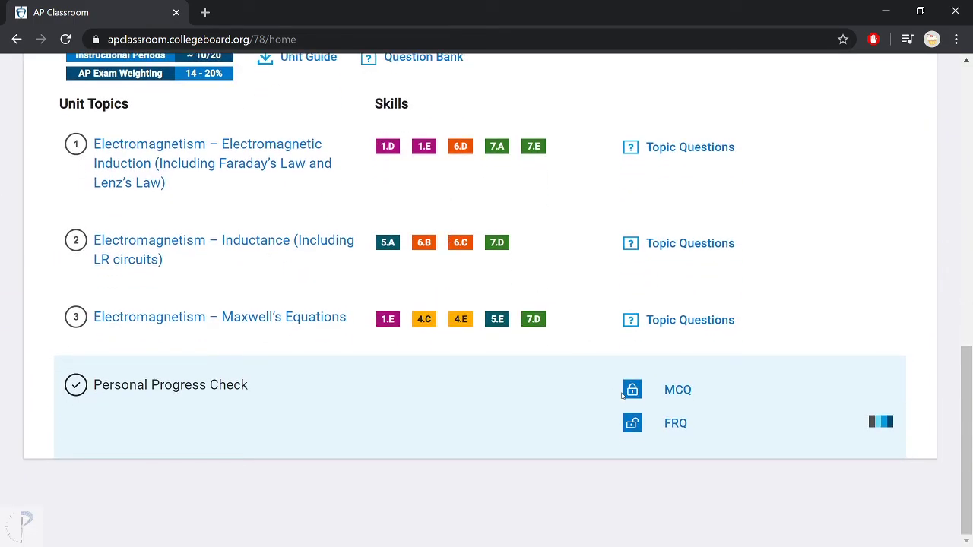
scroll(627, 394, up, 6)
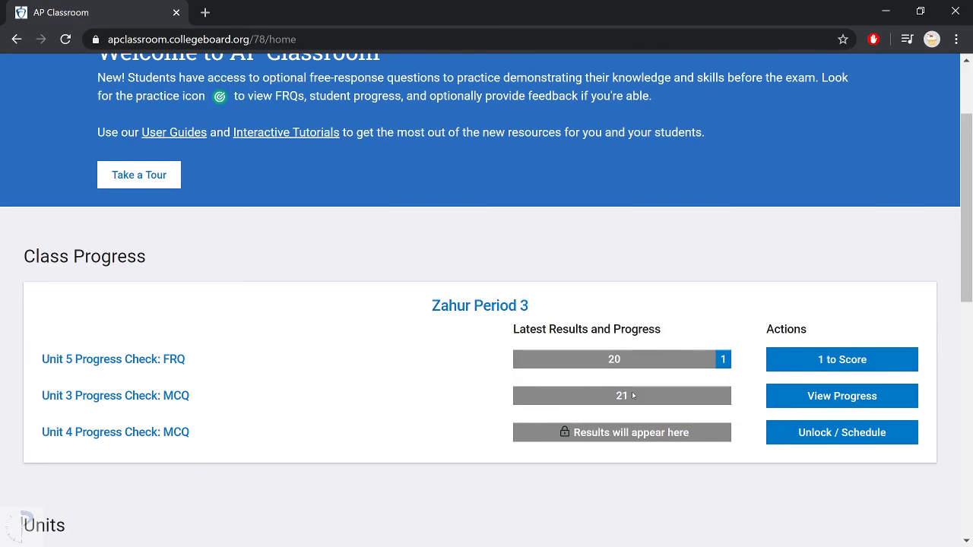
scroll(633, 395, down, 3)
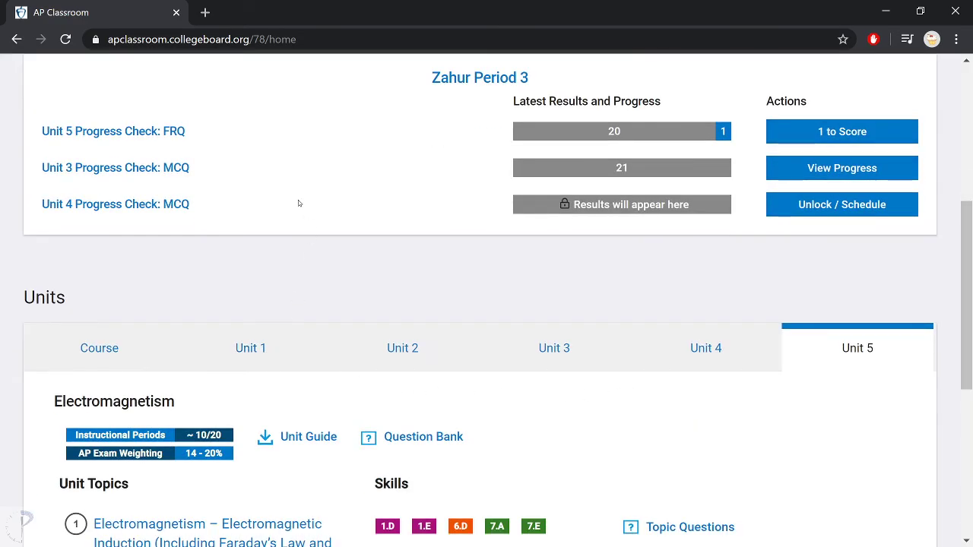
scroll(298, 203, up, 2)
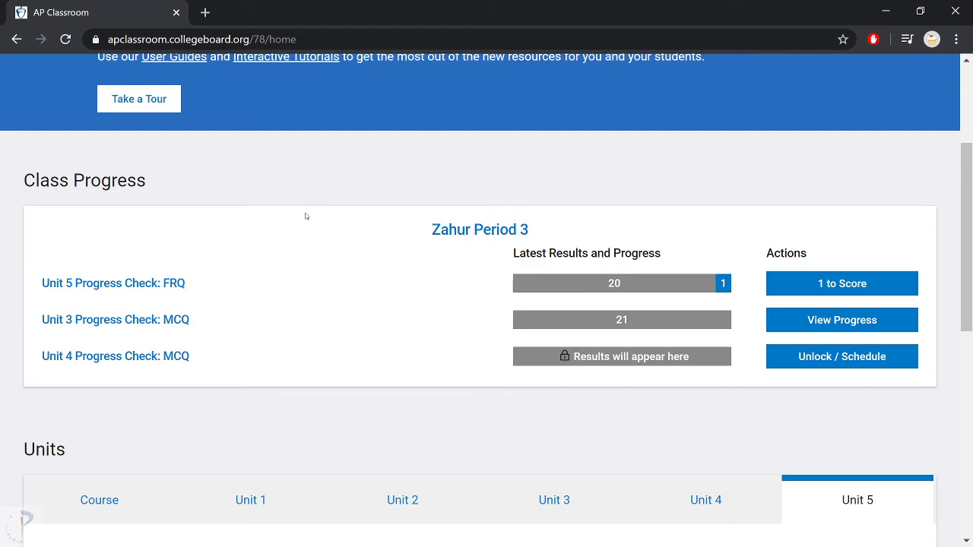
scroll(258, 241, up, 3)
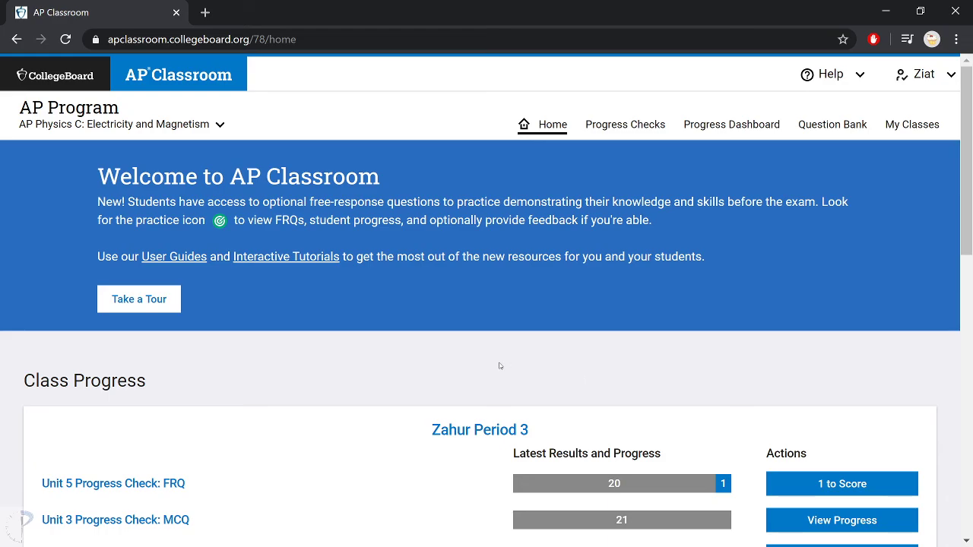
key(alt+Left)
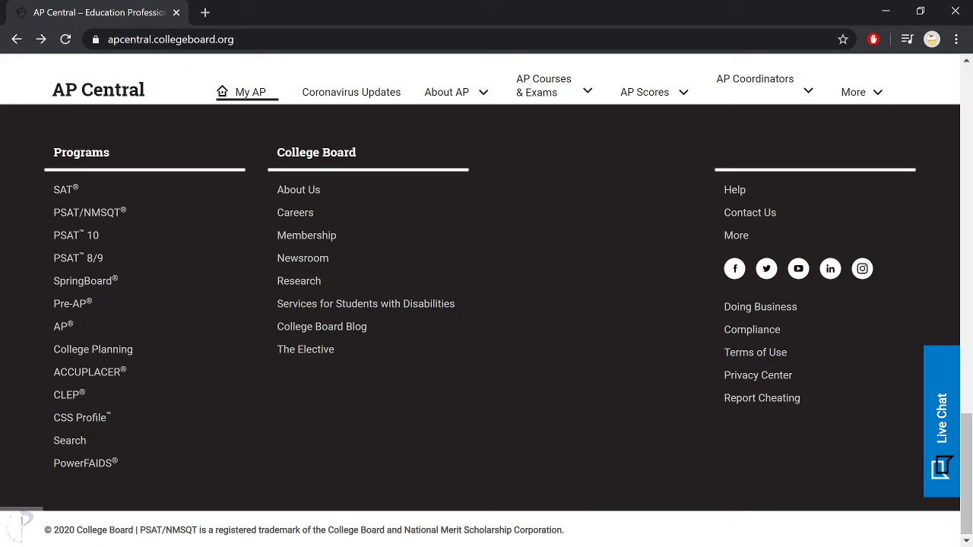
key(alt+Tab)
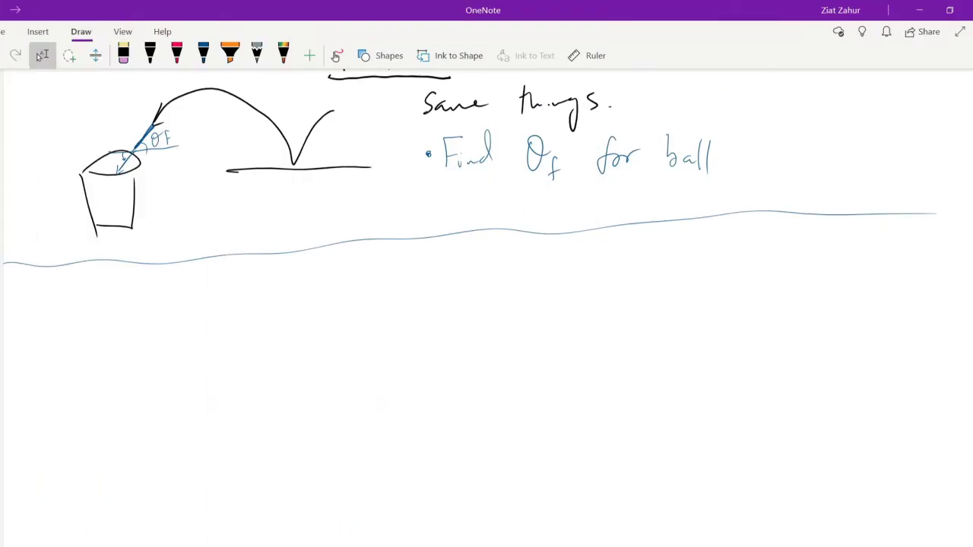
Move below the wavy divider, switch to the black pen, and begin writing 4/22
scroll(487, 304, down, 3)
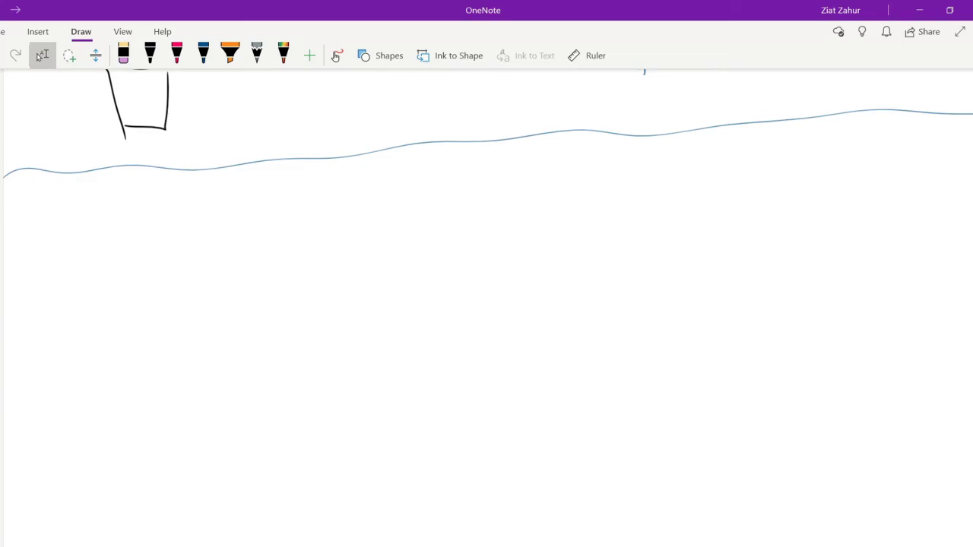
scroll(486, 304, left, 1)
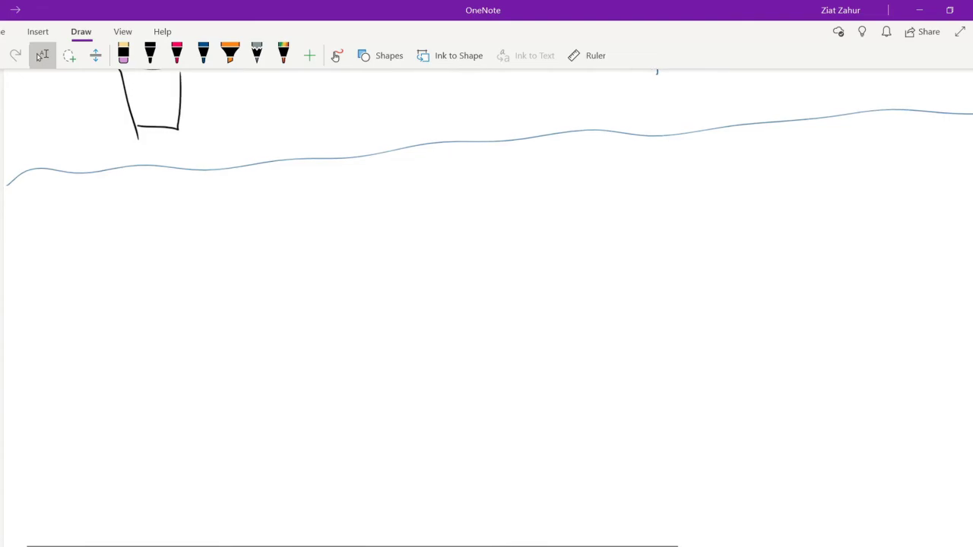
scroll(467, 256, right, 3)
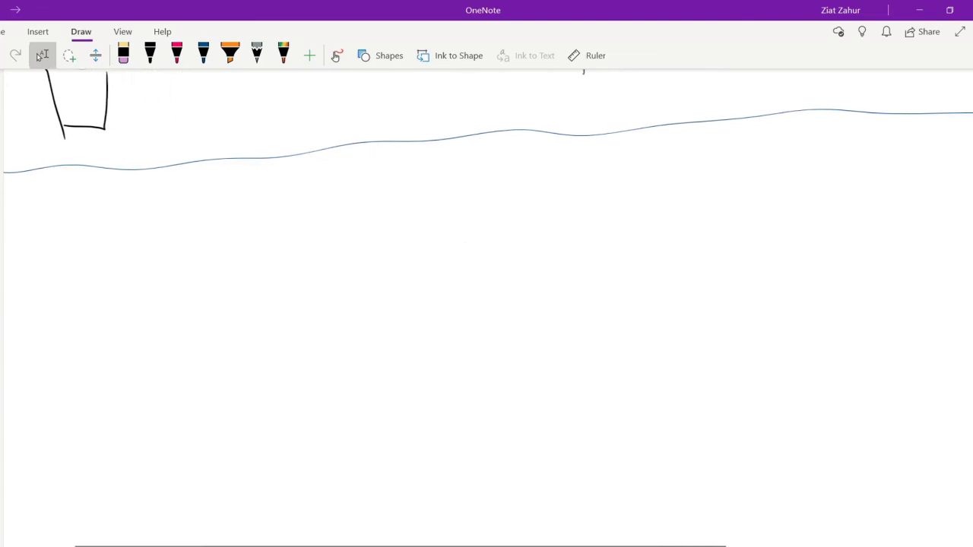
click(149, 55)
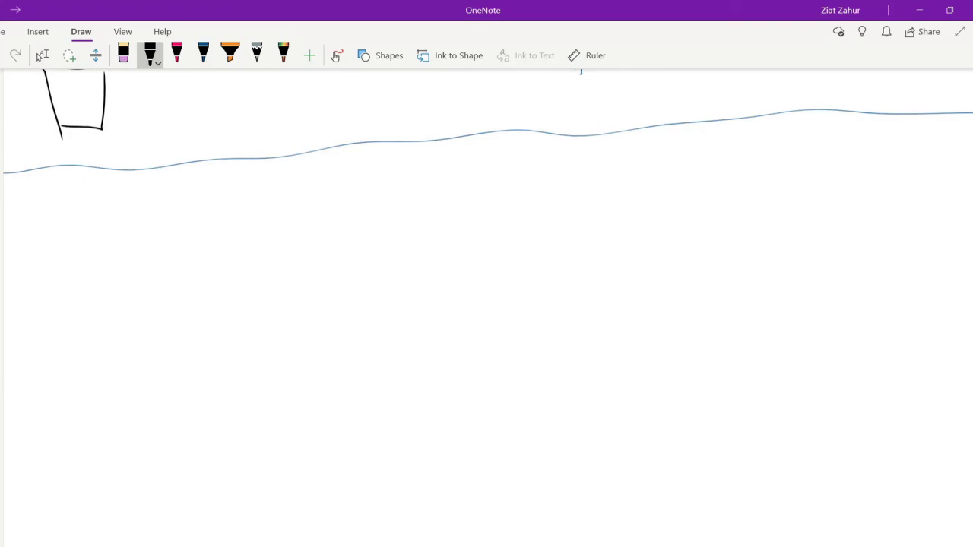
drag(275, 204, 276, 248)
Finish writing the date 4/22 and double-underline it
drag(299, 193, 289, 241)
drag(298, 219, 312, 229)
drag(318, 213, 336, 228)
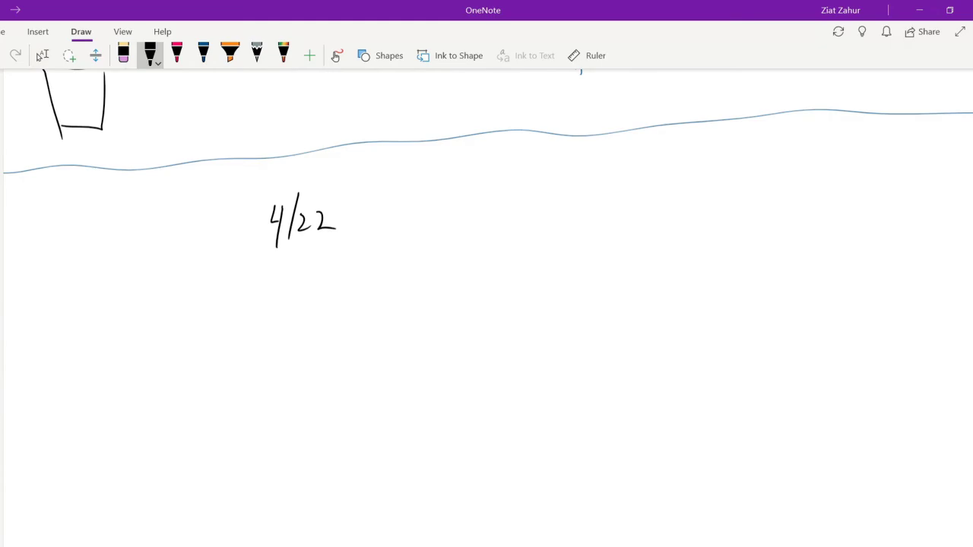
drag(273, 250, 339, 246)
drag(276, 258, 328, 254)
Label 4/22 as E&M and write mech 4/29 beneath it
mouse_move(158, 237)
mouse_down()
mouse_move(156, 254)
mouse_move(161, 233)
mouse_move(176, 224)
mouse_move(170, 238)
mouse_up()
drag(157, 253, 170, 249)
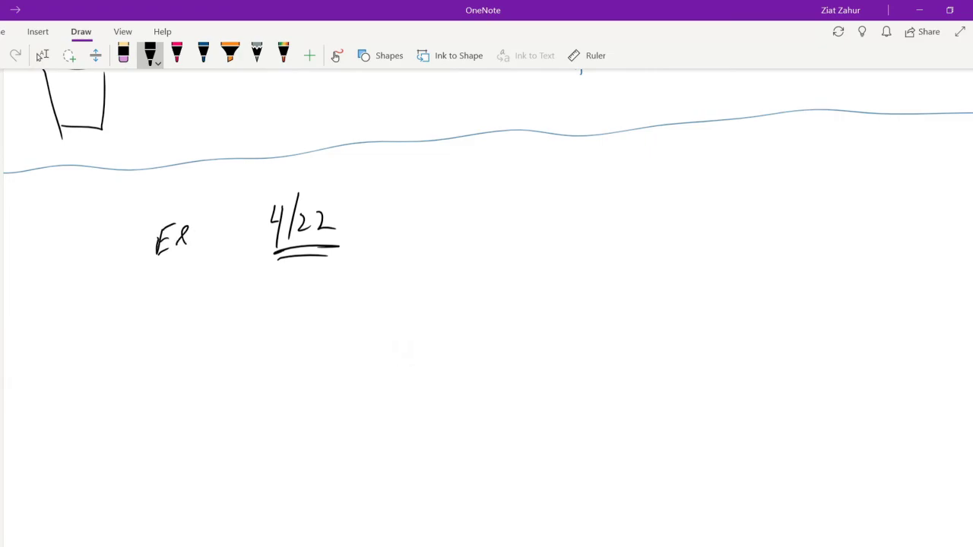
drag(176, 235, 188, 244)
mouse_move(198, 236)
mouse_down()
mouse_move(201, 224)
mouse_move(218, 235)
mouse_up()
mouse_move(163, 303)
mouse_down()
mouse_move(165, 316)
mouse_move(229, 303)
mouse_up()
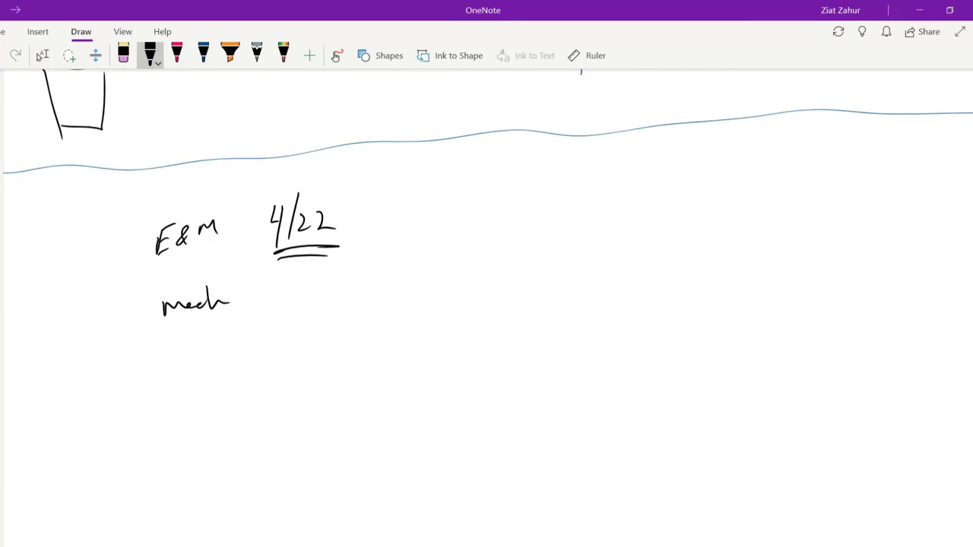
drag(280, 282, 281, 310)
mouse_move(301, 272)
mouse_down()
mouse_move(294, 307)
mouse_move(316, 301)
mouse_up()
drag(330, 287, 328, 305)
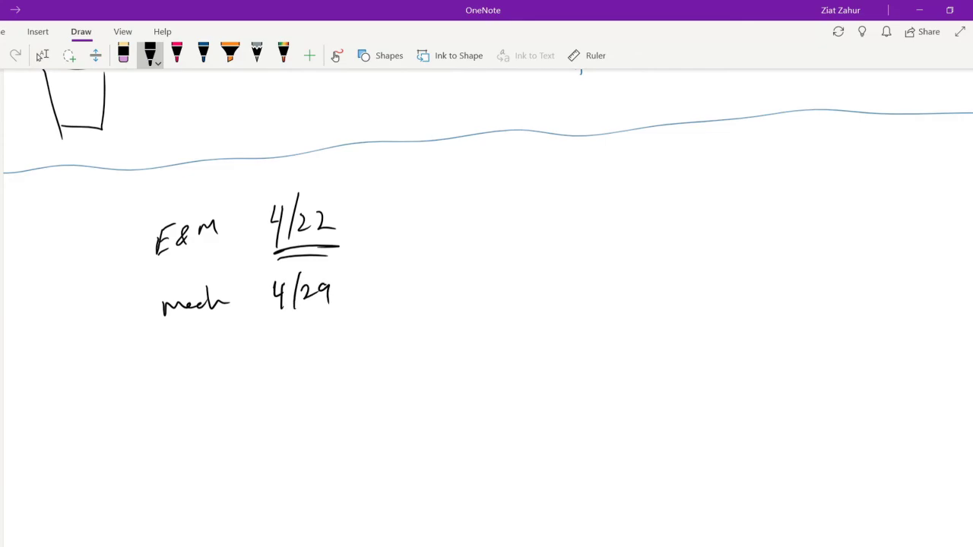
Write and underline the 'CB. units: units 1-5' heading right of the dates
drag(400, 216, 440, 221)
drag(442, 213, 459, 217)
drag(406, 168, 409, 186)
drag(409, 166, 410, 187)
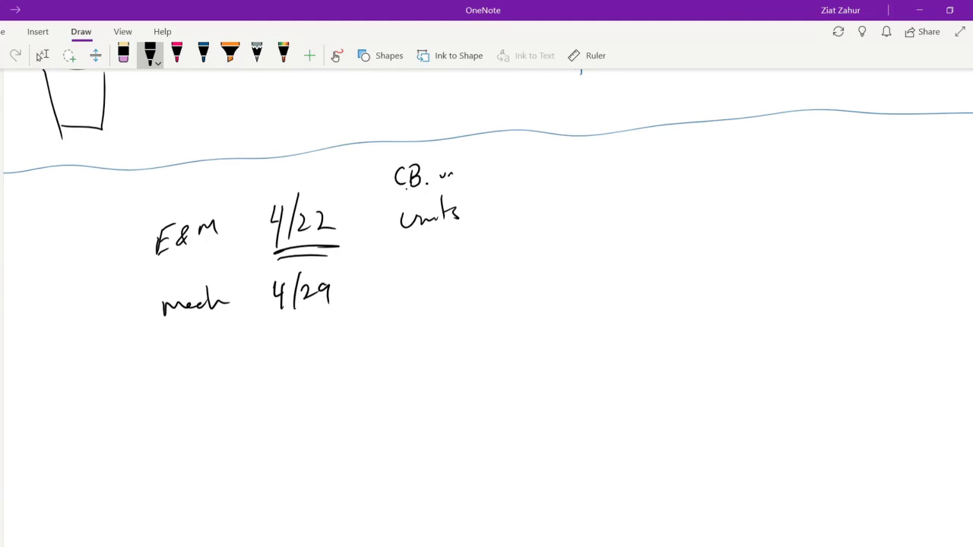
mouse_move(455, 174)
mouse_down()
mouse_move(471, 162)
mouse_move(466, 174)
mouse_up()
mouse_move(403, 194)
mouse_down()
mouse_move(454, 186)
mouse_move(493, 219)
mouse_move(526, 205)
mouse_move(524, 216)
mouse_move(587, 209)
mouse_up()
Write and underline 'APZ units' with '= U 1-4' beneath it
drag(617, 174, 631, 173)
drag(619, 166, 639, 159)
mouse_move(636, 156)
mouse_down()
mouse_move(673, 171)
mouse_move(728, 149)
mouse_up()
drag(731, 144, 739, 161)
drag(617, 182, 745, 167)
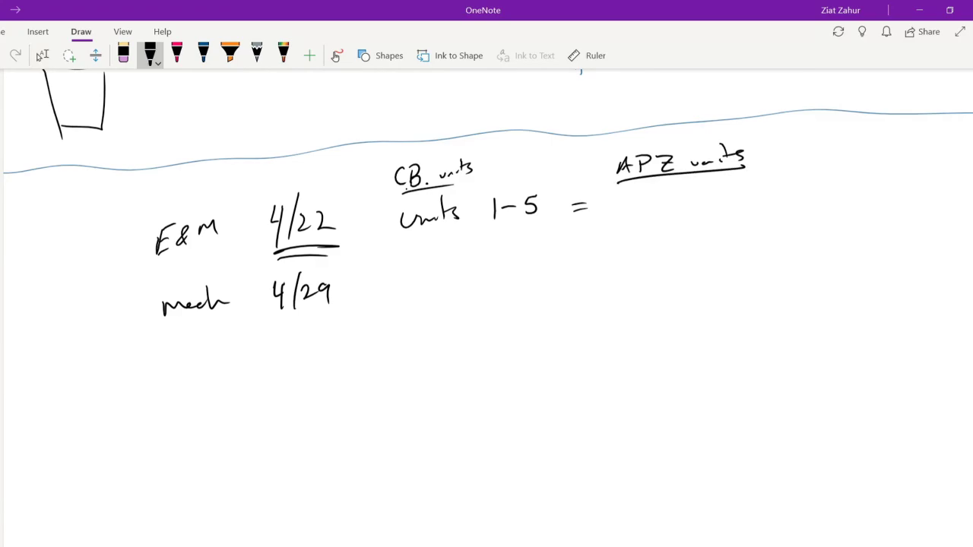
click(640, 198)
drag(640, 196, 640, 211)
mouse_move(651, 201)
mouse_down()
mouse_move(687, 199)
mouse_move(690, 215)
mouse_up()
drag(606, 196, 623, 196)
Add bullets before E&M and mech, and check marks at the right of the notes
drag(126, 245, 130, 250)
drag(141, 311, 139, 312)
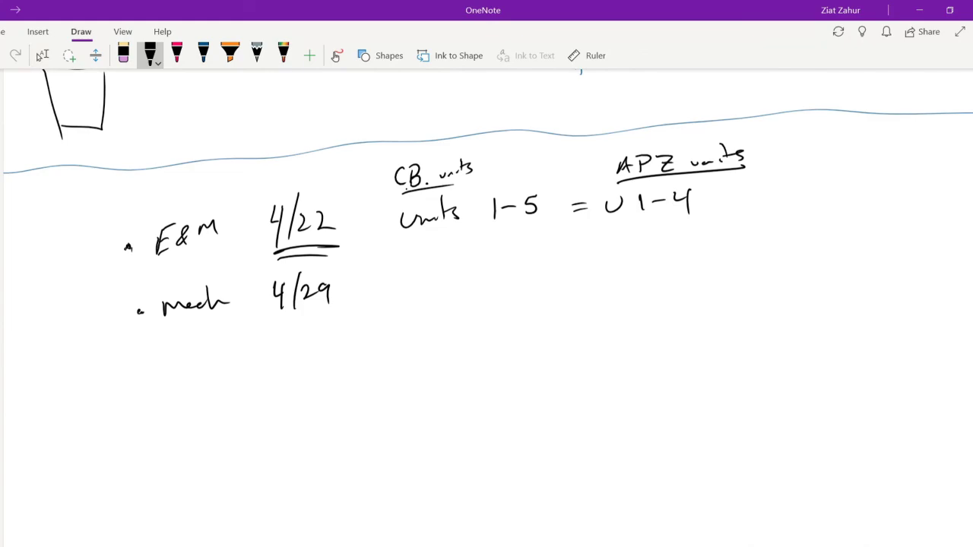
drag(819, 190, 862, 168)
drag(800, 302, 863, 256)
drag(812, 185, 839, 179)
drag(804, 298, 834, 275)
scroll(487, 198, up, 1)
Zoom out and check today's date in the taskbar calendar
scroll(487, 304, up, 5)
ctrl+scroll(486, 304, down, 3)
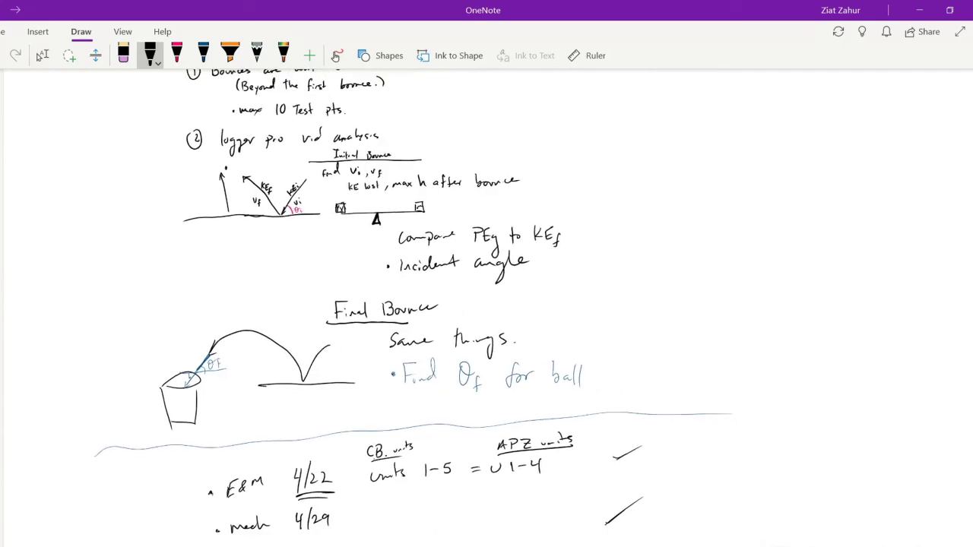
ctrl+scroll(357, 288, down, 2)
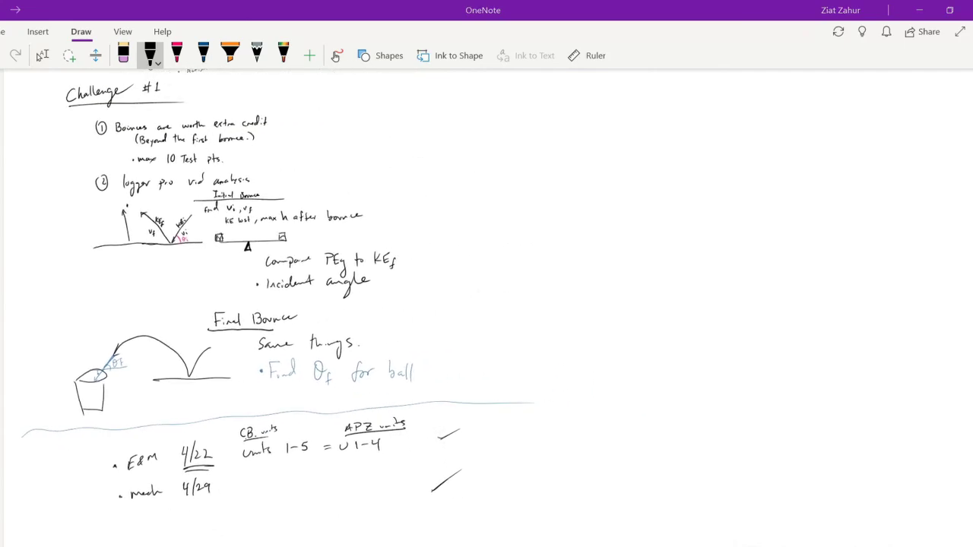
key(super+alt+d)
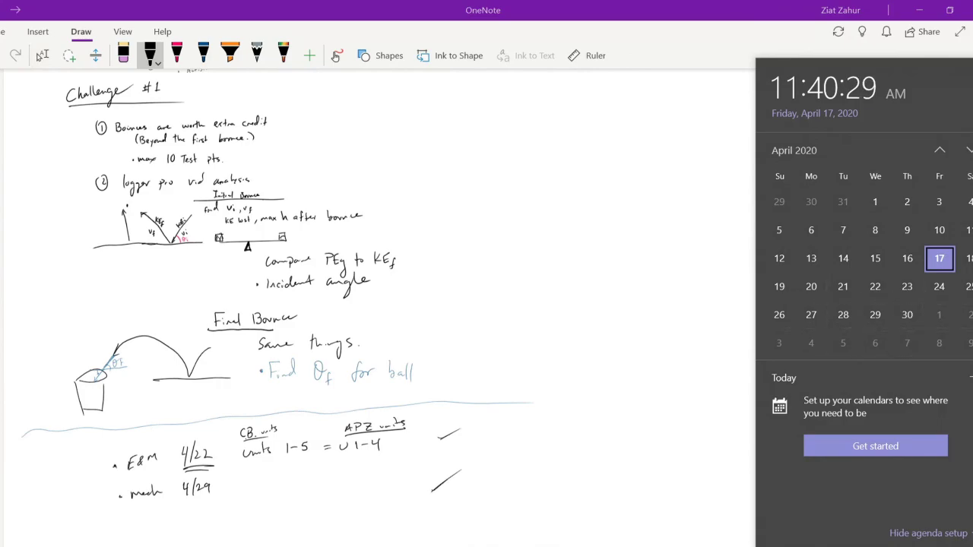
key(Escape)
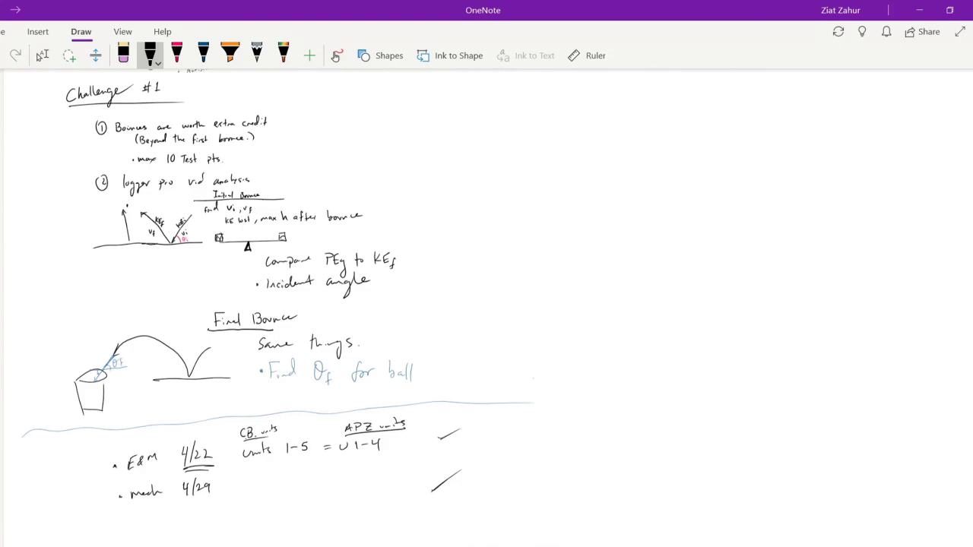
Handwrite a boxed 'May 1st' beside Challenge #1, then switch to Lasso Select
scroll(278, 300, up, 1)
mouse_move(203, 138)
mouse_down()
mouse_move(218, 122)
mouse_move(228, 135)
mouse_up()
drag(232, 126, 240, 147)
mouse_move(264, 108)
mouse_down()
mouse_move(263, 129)
mouse_move(270, 118)
mouse_up()
drag(278, 101, 284, 118)
mouse_move(196, 143)
mouse_down()
mouse_move(296, 139)
mouse_move(242, 103)
mouse_move(197, 144)
mouse_move(211, 143)
mouse_up()
scroll(277, 304, down, 2)
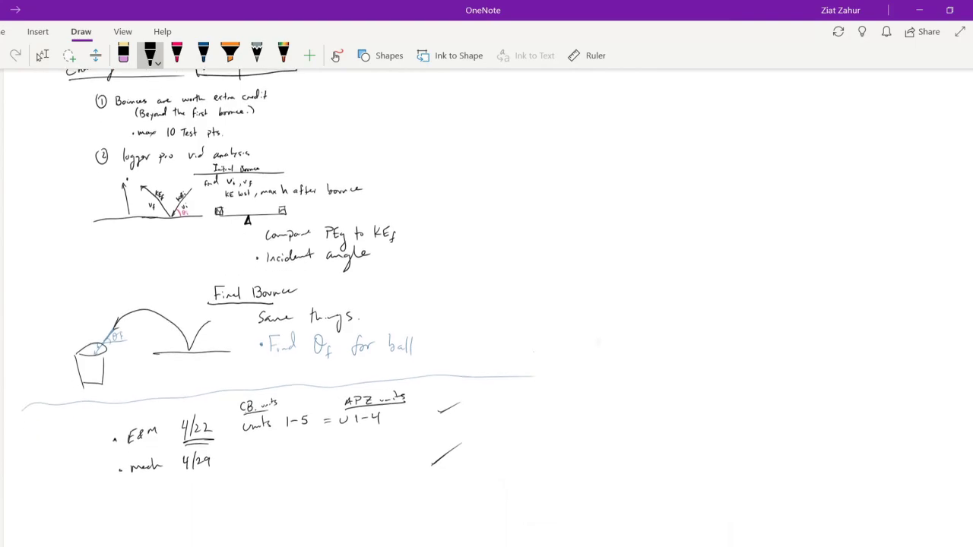
scroll(277, 304, down, 3)
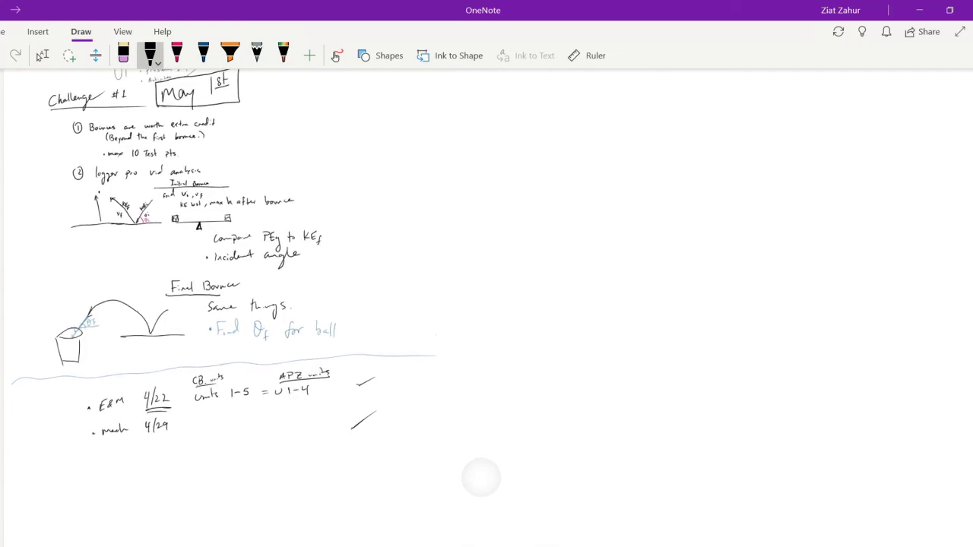
click(42, 56)
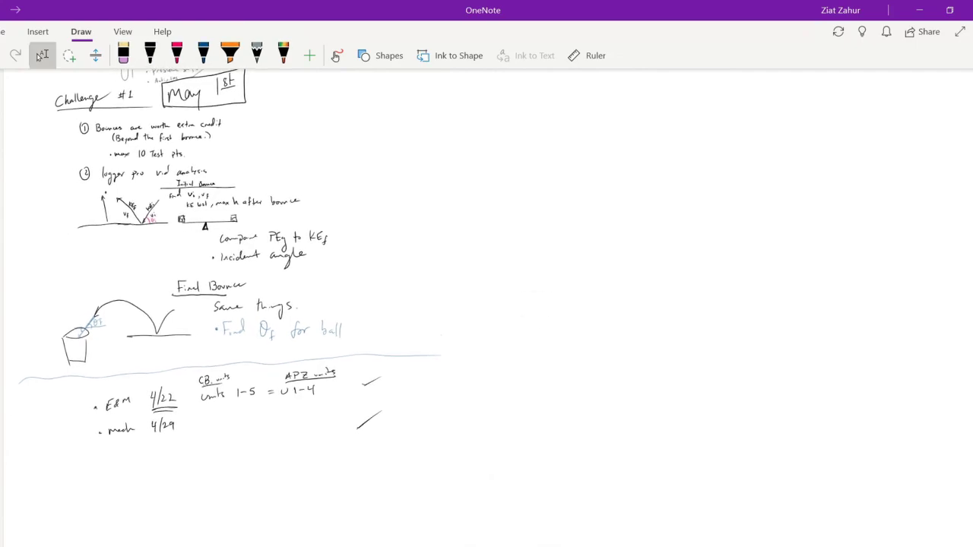